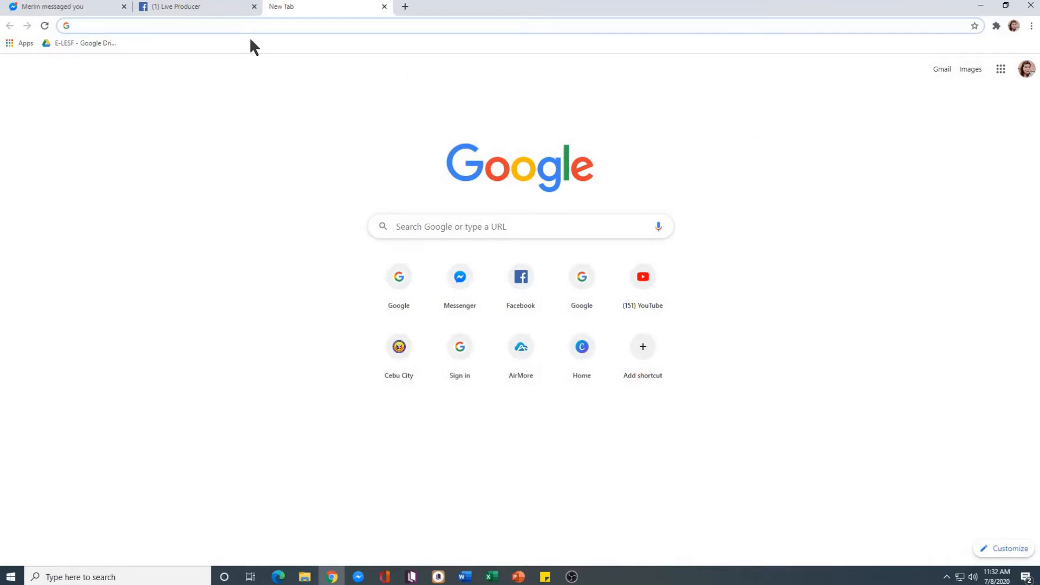
pyautogui.write('WWW')
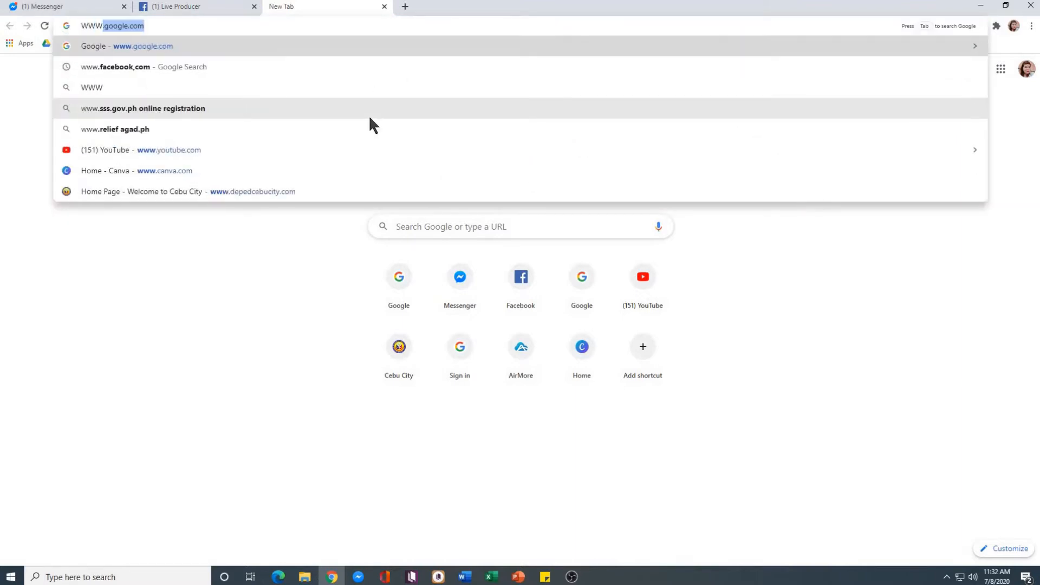
pyautogui.write('.GOOGLE.COM')
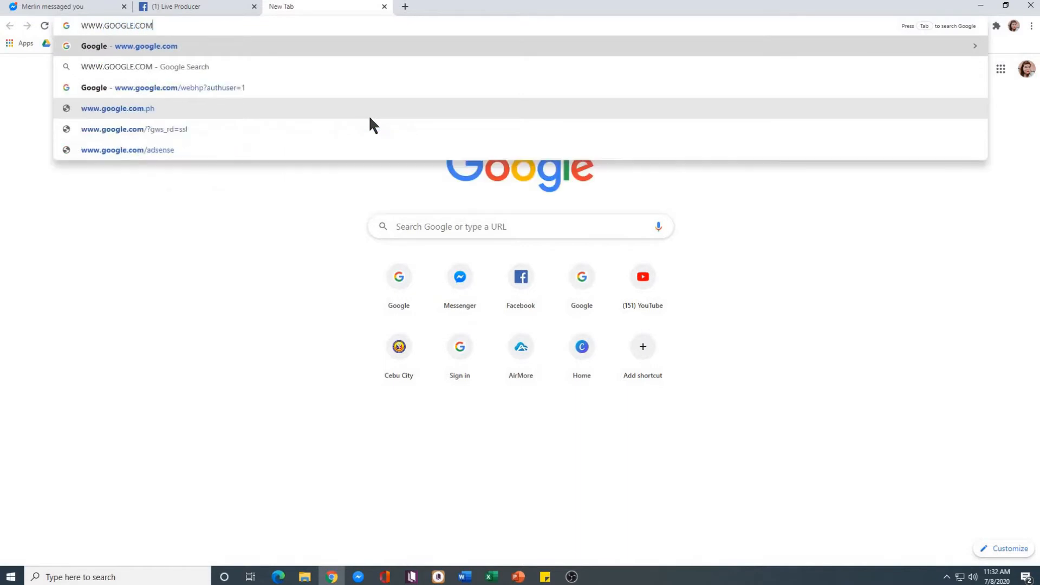
pyautogui.press('Return')
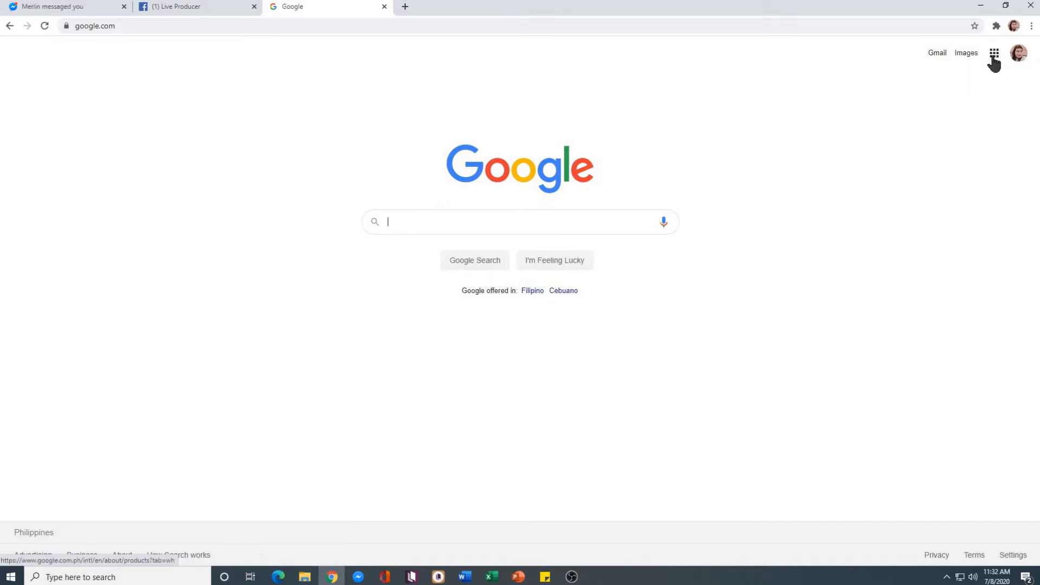
# Step: Open Google Drive from the Google apps and create a blank Google Sheets spreadsheet in My Drive
pyautogui.click(994, 54)
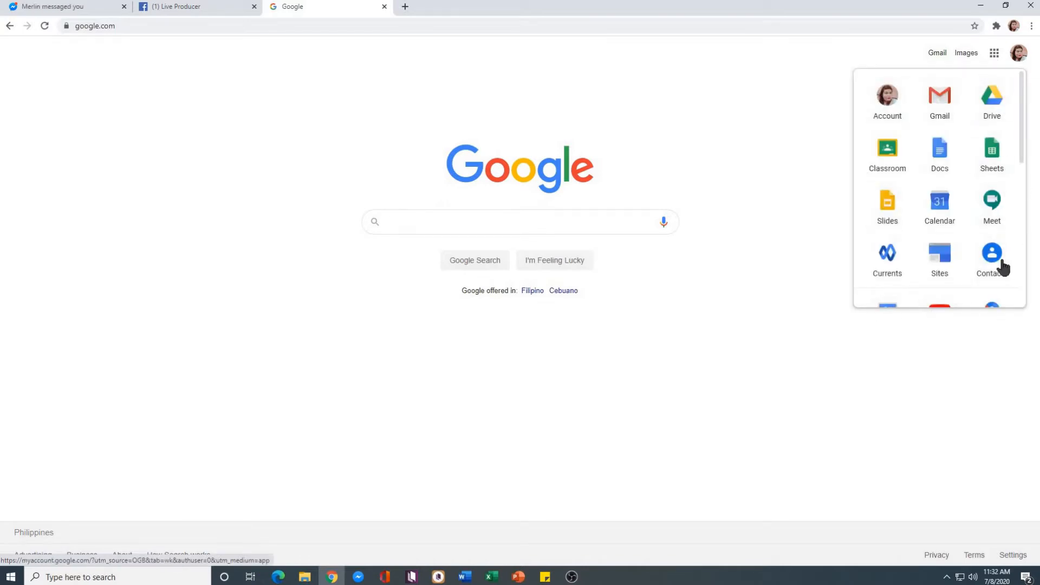
pyautogui.scroll(-5, 917, 197)
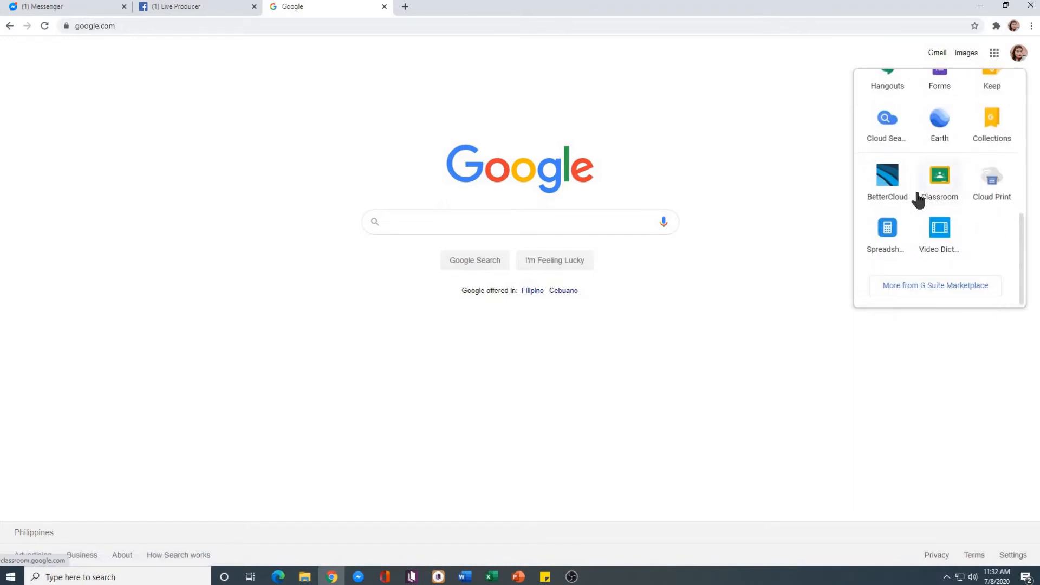
pyautogui.scroll(5, 918, 199)
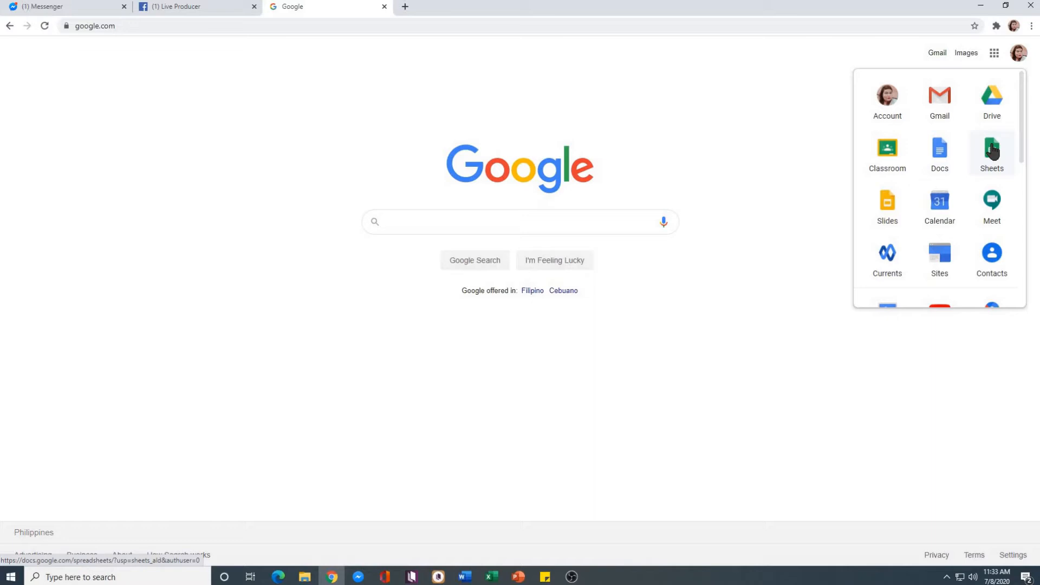
pyautogui.click(991, 106)
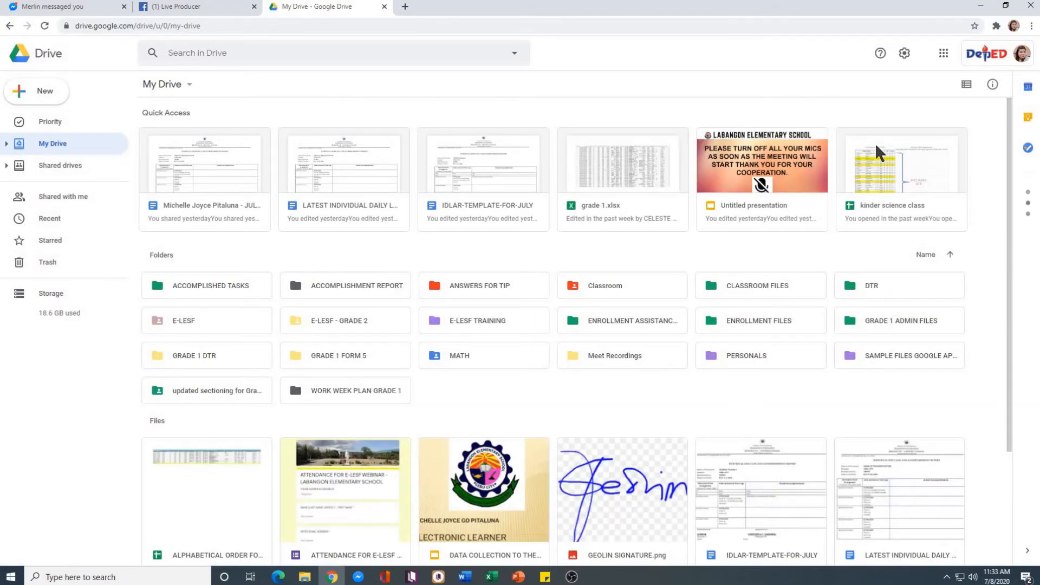
pyautogui.click(40, 94)
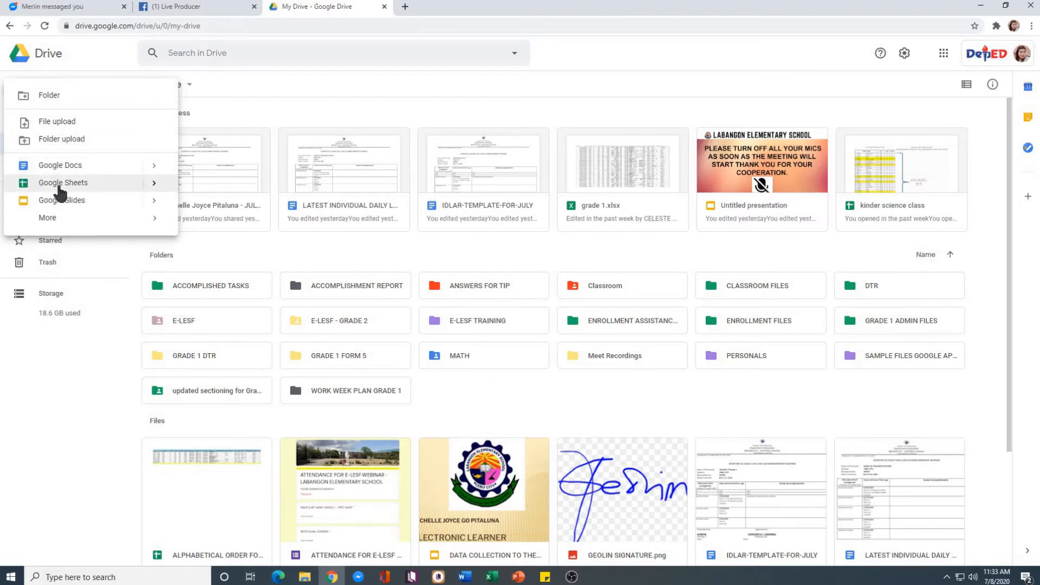
pyautogui.click(58, 183)
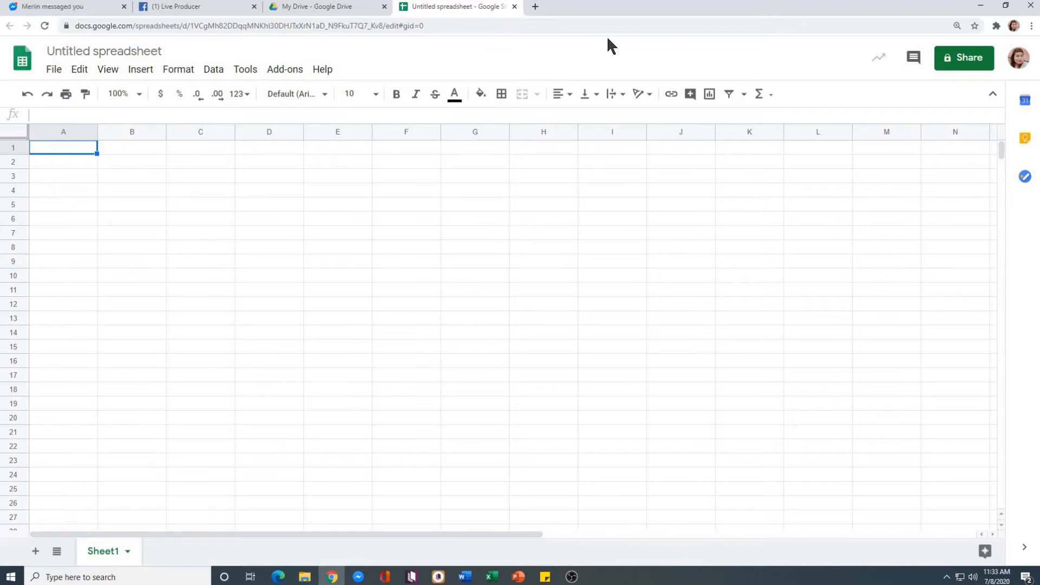
# Step: Close the untitled spreadsheet and the Google Drive page, keeping one empty browser tab open
pyautogui.click(514, 6)
pyautogui.click(404, 7)
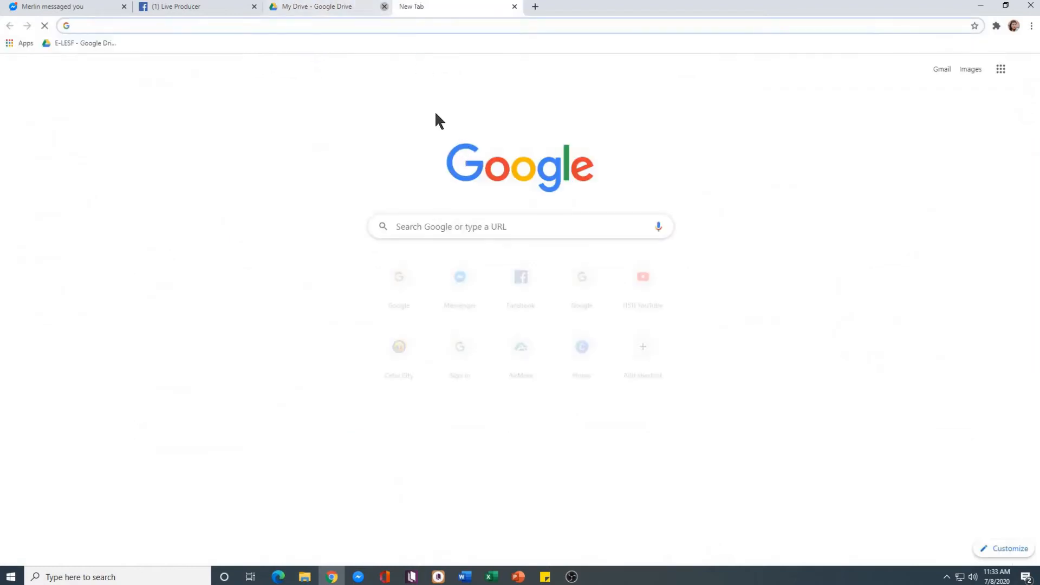
pyautogui.click(384, 6)
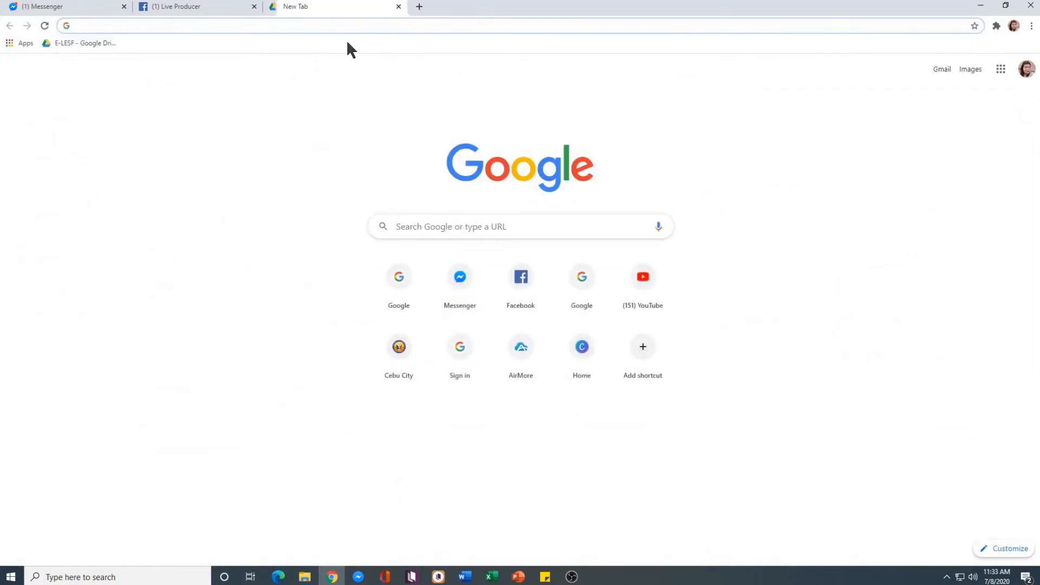
pyautogui.click(564, 28)
pyautogui.write('WWW.GOOGLE.C')
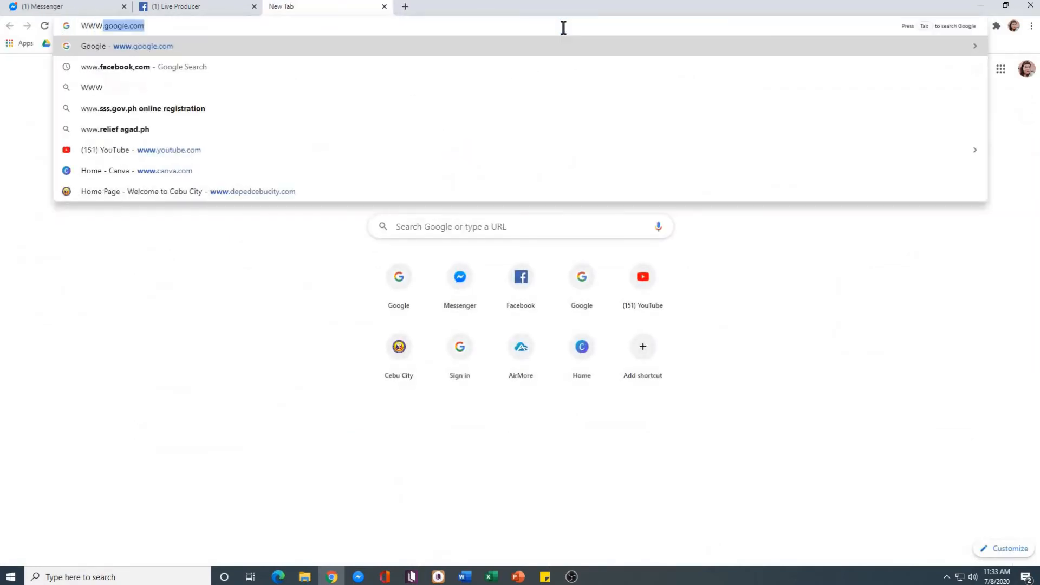
pyautogui.write('OM')
pyautogui.press('Return')
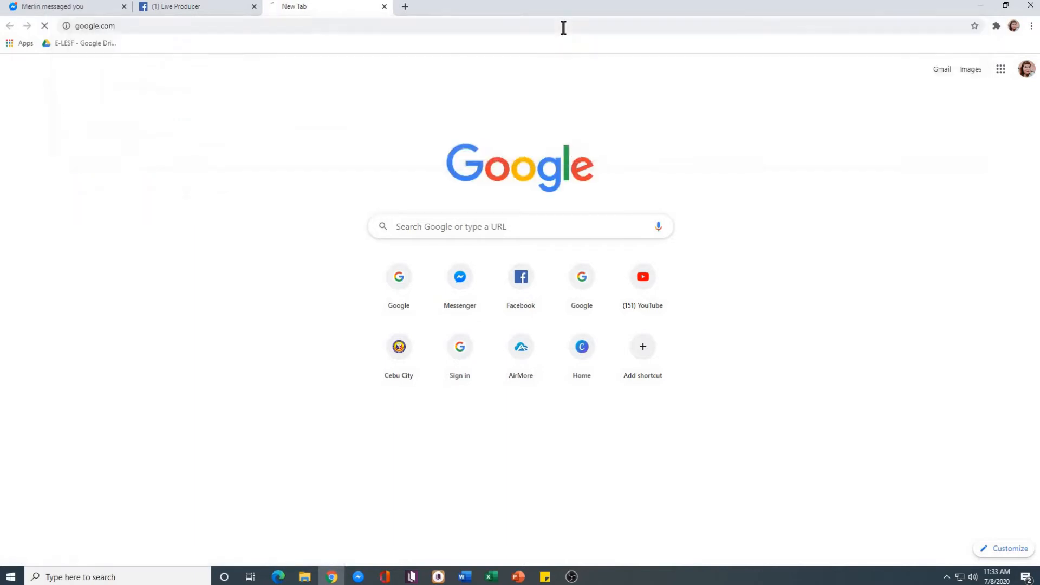
# Step: Open Google Sheets from the Google apps and start a blank spreadsheet
pyautogui.click(994, 54)
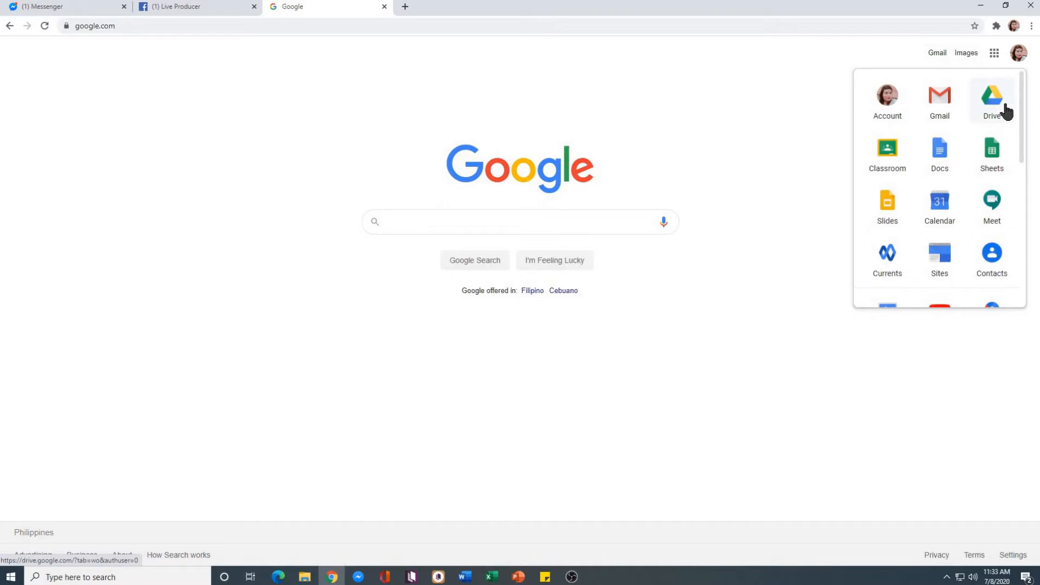
pyautogui.click(995, 157)
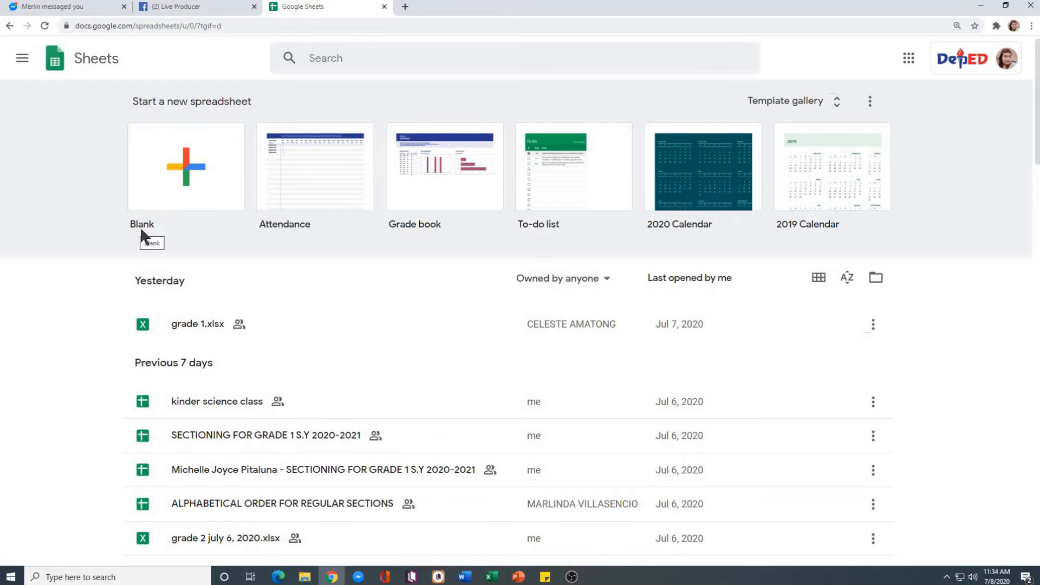
pyautogui.click(233, 179)
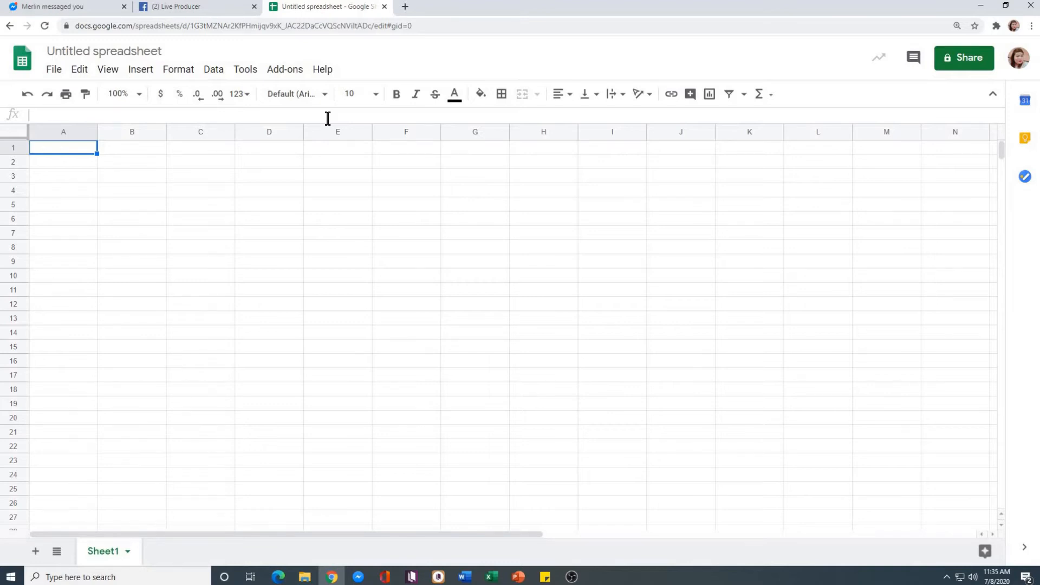
# Step: Enter 1, 2, a period, a comma, a slash and a question mark in cells A1 through A6
pyautogui.write('1')
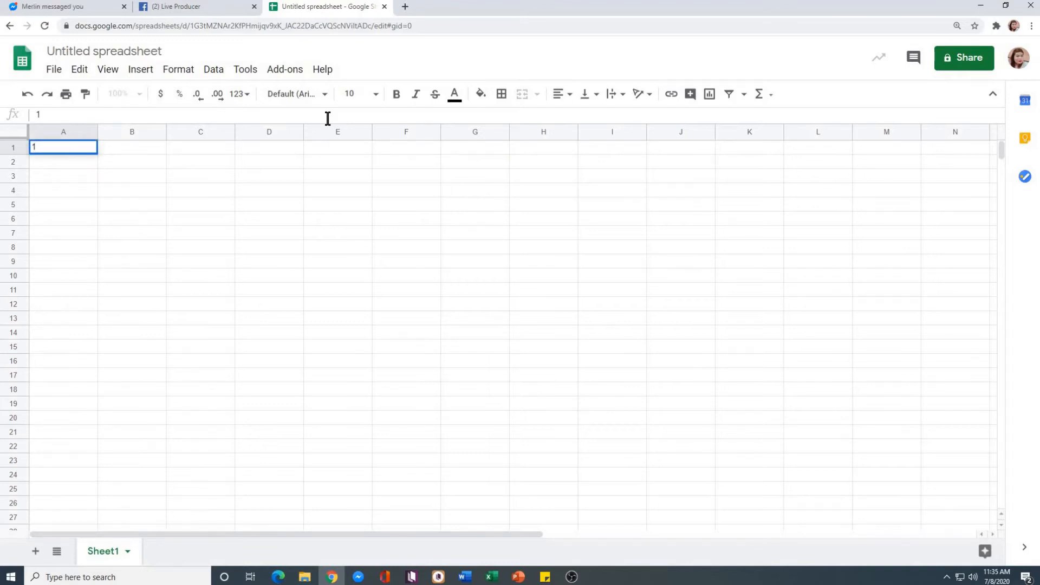
pyautogui.press('Return')
pyautogui.write('2')
pyautogui.press('Return')
pyautogui.write('.')
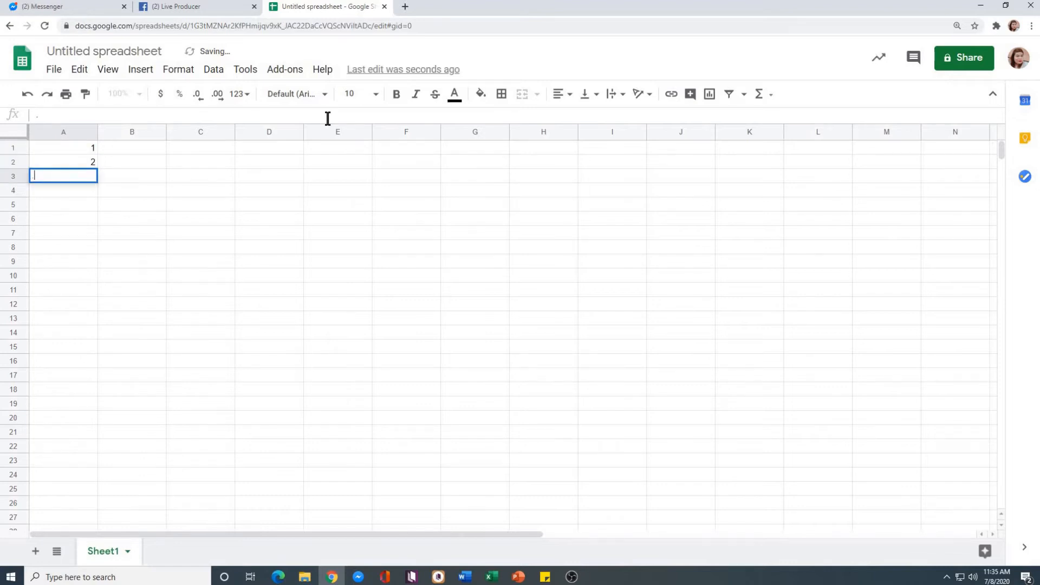
pyautogui.press('Return')
pyautogui.write(',')
pyautogui.press('Return')
pyautogui.write('/')
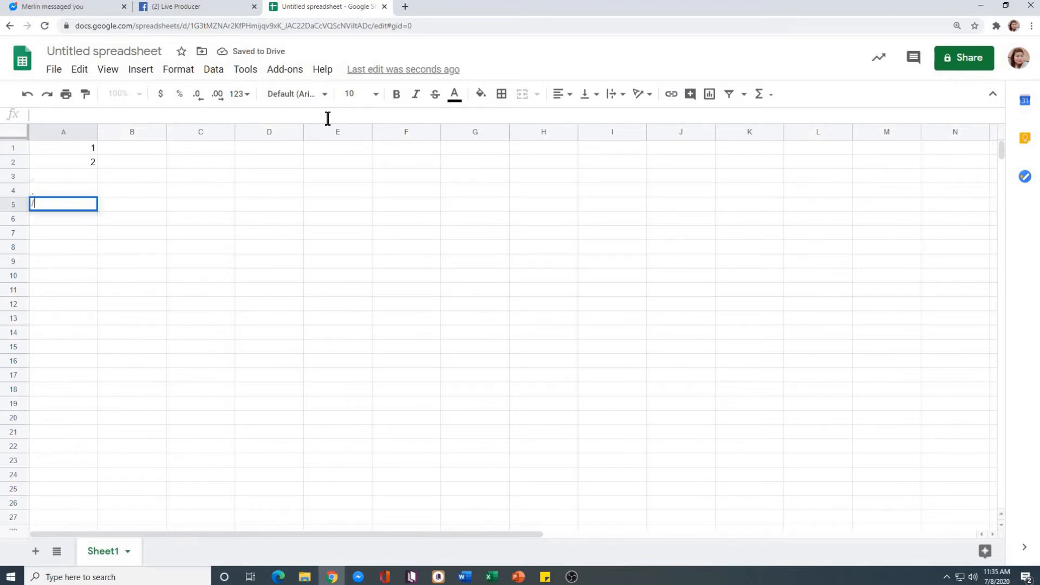
pyautogui.press('Return')
pyautogui.write('?')
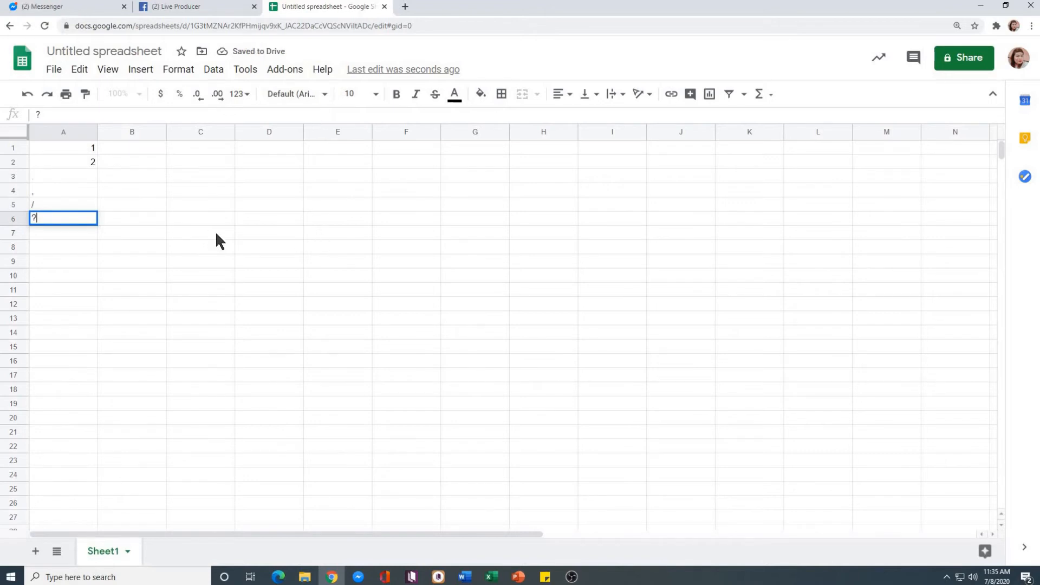
pyautogui.press('Return')
pyautogui.write('1')
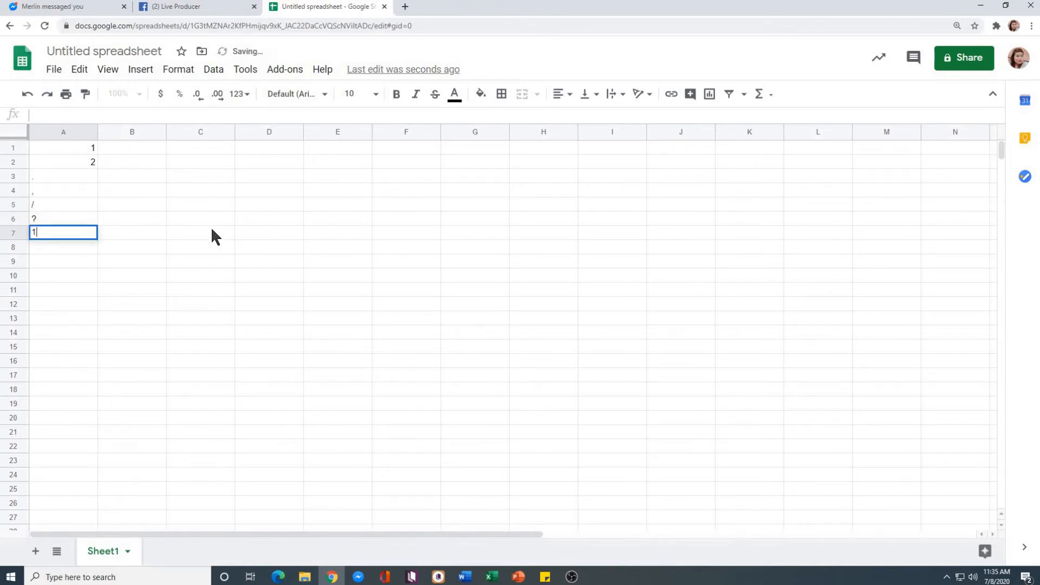
pyautogui.write('111111111')
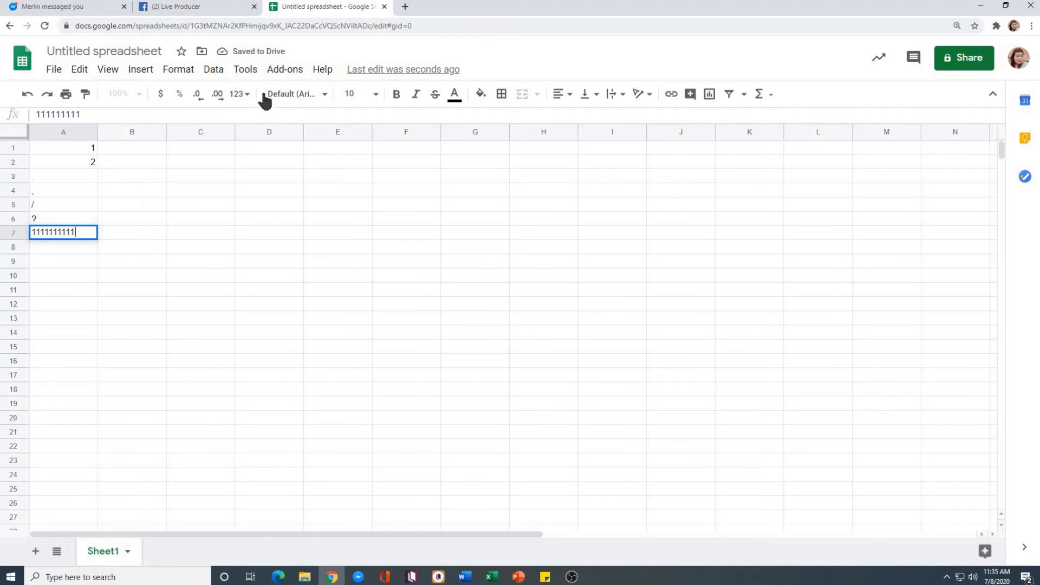
pyautogui.press('Return')
pyautogui.write('222')
pyautogui.press('Return')
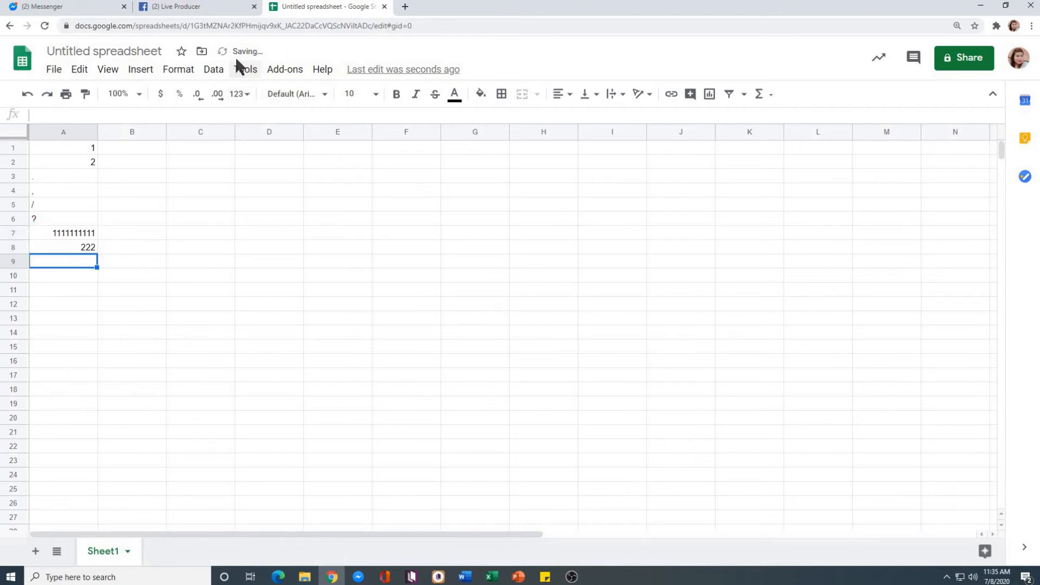
pyautogui.write('525')
pyautogui.press('Return')
pyautogui.write('553')
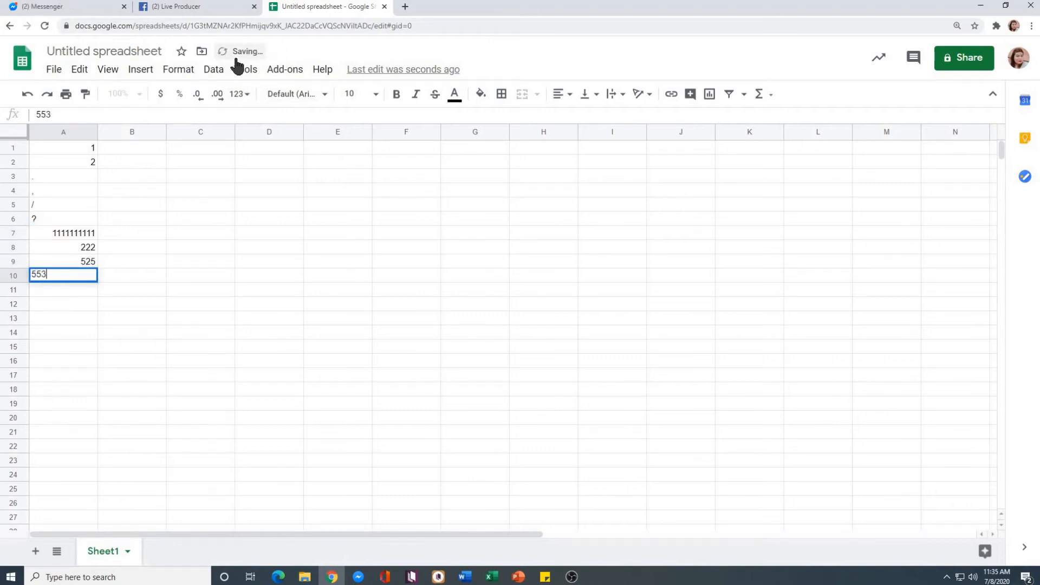
pyautogui.press('Return')
pyautogui.write('535')
pyautogui.press('Return')
pyautogui.write('535')
pyautogui.press('Return')
pyautogui.write('5325')
pyautogui.press('Return')
pyautogui.write('5325')
pyautogui.press('Return')
pyautogui.write('65325')
pyautogui.press('Return')
pyautogui.write('535')
pyautogui.press('Return')
pyautogui.write('535')
pyautogui.press('Return')
pyautogui.write('535')
pyautogui.press('Return')
pyautogui.write('53535')
pyautogui.press('Return')
pyautogui.write('53535')
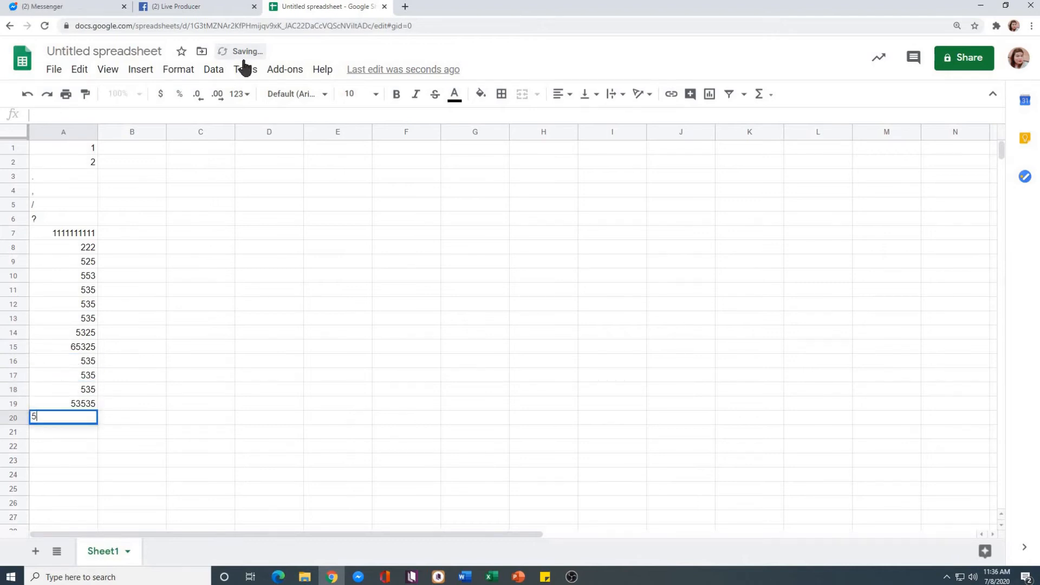
pyautogui.press('Return')
pyautogui.write('535253')
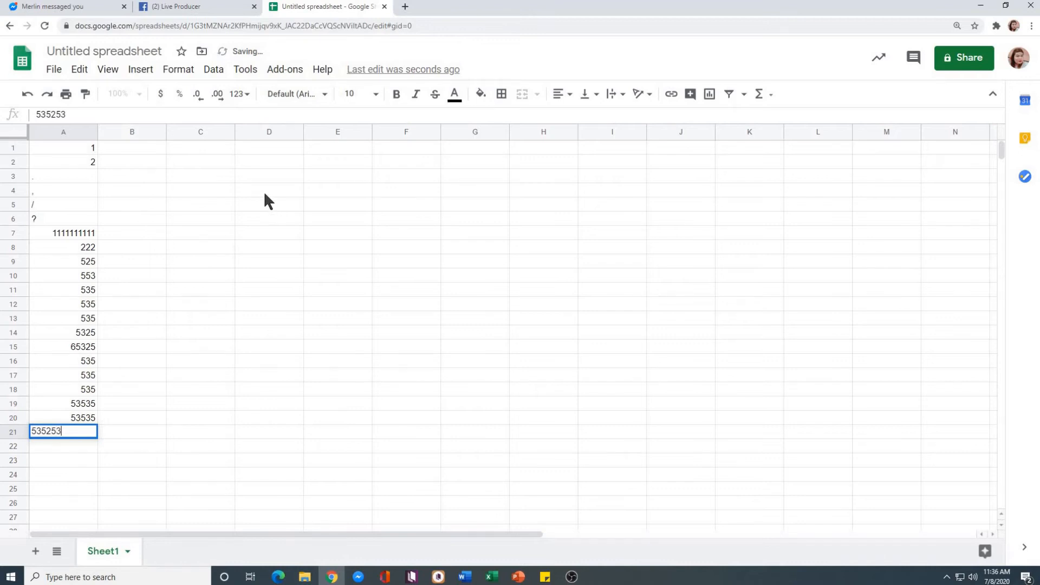
# Step: Enter a row of six dots in each of the cells A22 through A25
pyautogui.press('Return')
pyautogui.write('......')
pyautogui.press('Return')
pyautogui.write('......')
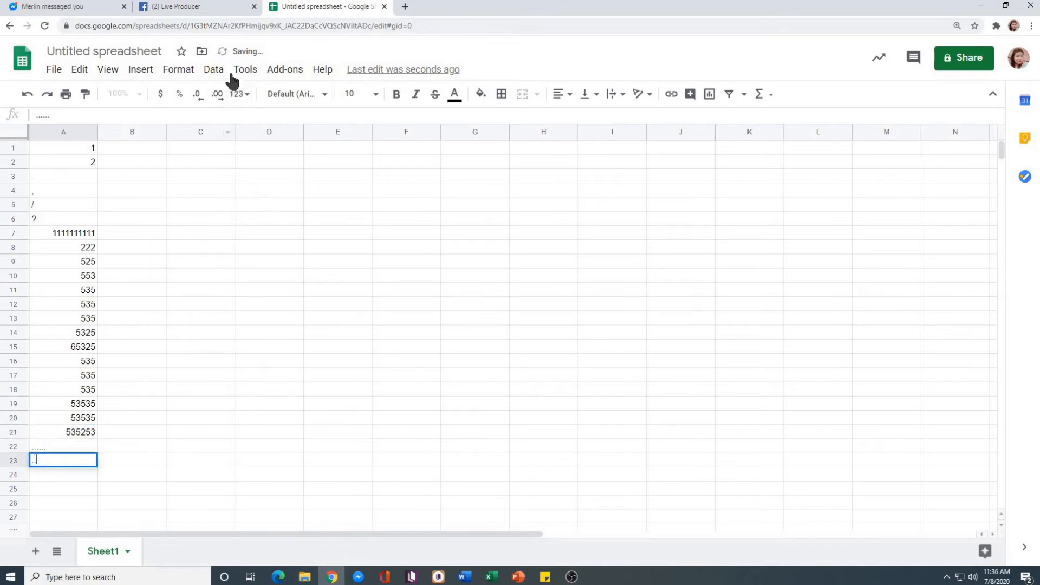
pyautogui.press('Return')
pyautogui.write('...')
pyautogui.press('Return')
pyautogui.write('......')
pyautogui.press('Return')
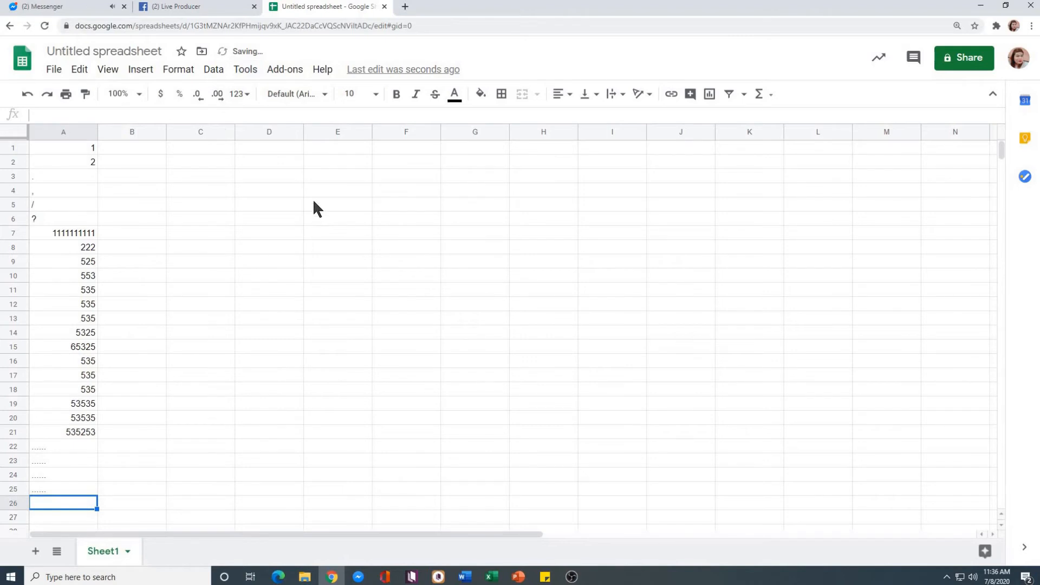
# Step: Clear all sample entries from cells A1 through A26 and select cell A1
pyautogui.moveTo(61, 146); pyautogui.dragTo(57, 502)
pyautogui.press('Delete')
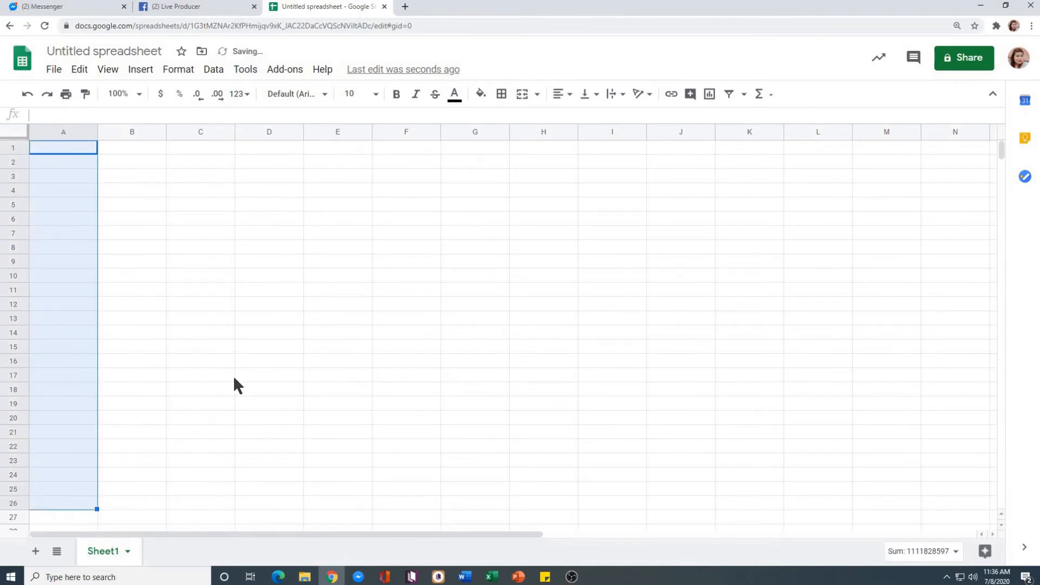
pyautogui.click(232, 375)
pyautogui.click(77, 150)
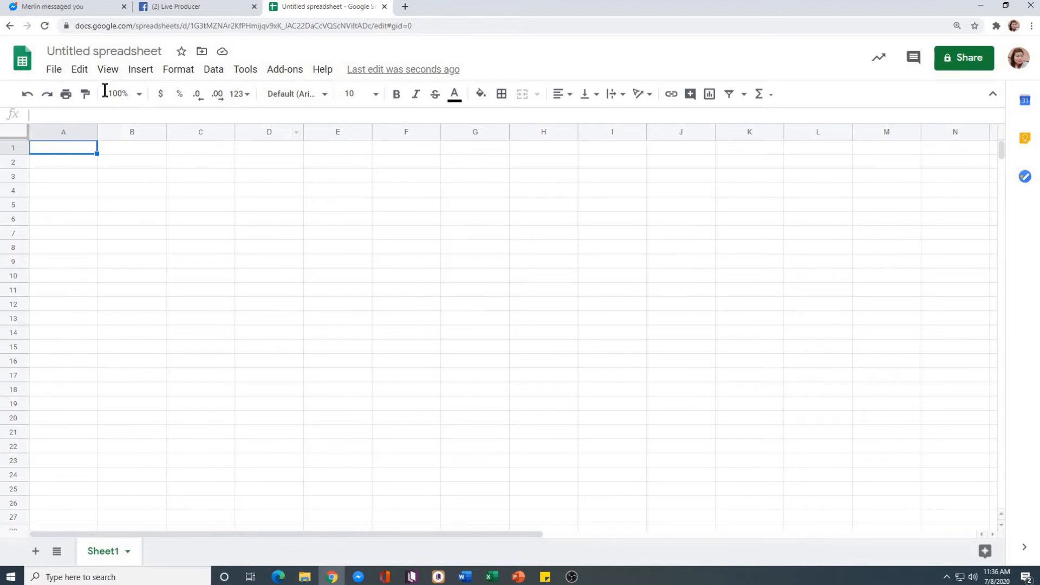
pyautogui.click(55, 73)
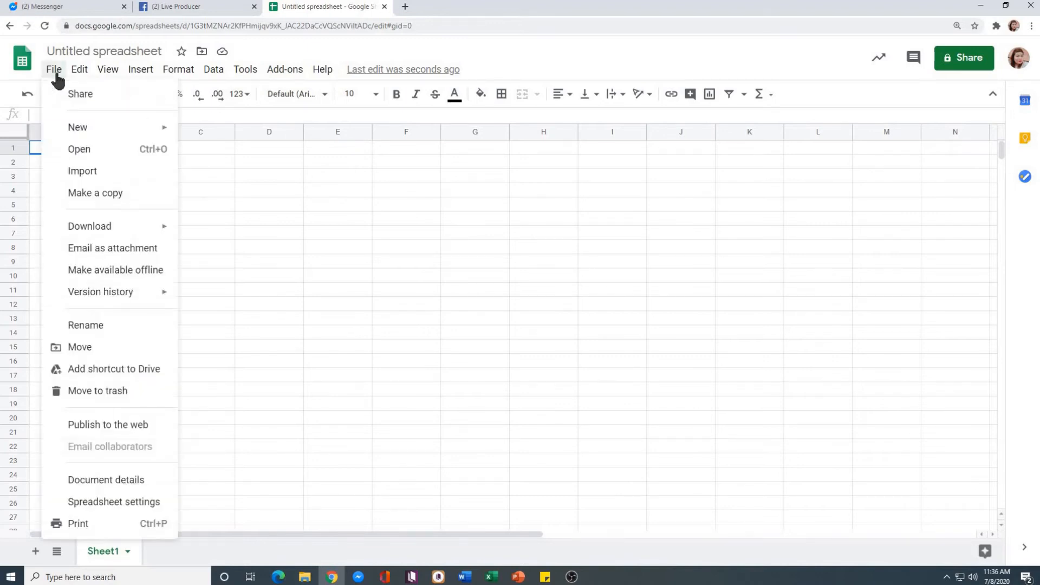
pyautogui.click(432, 275)
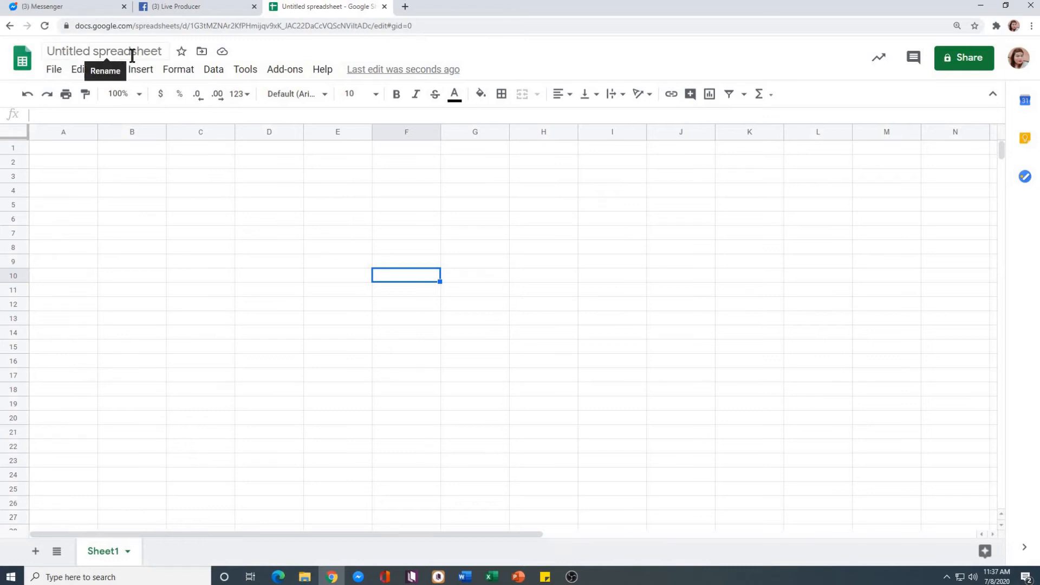
# Step: Rename the untitled spreadsheet to TUTORIAL
pyautogui.click(108, 51)
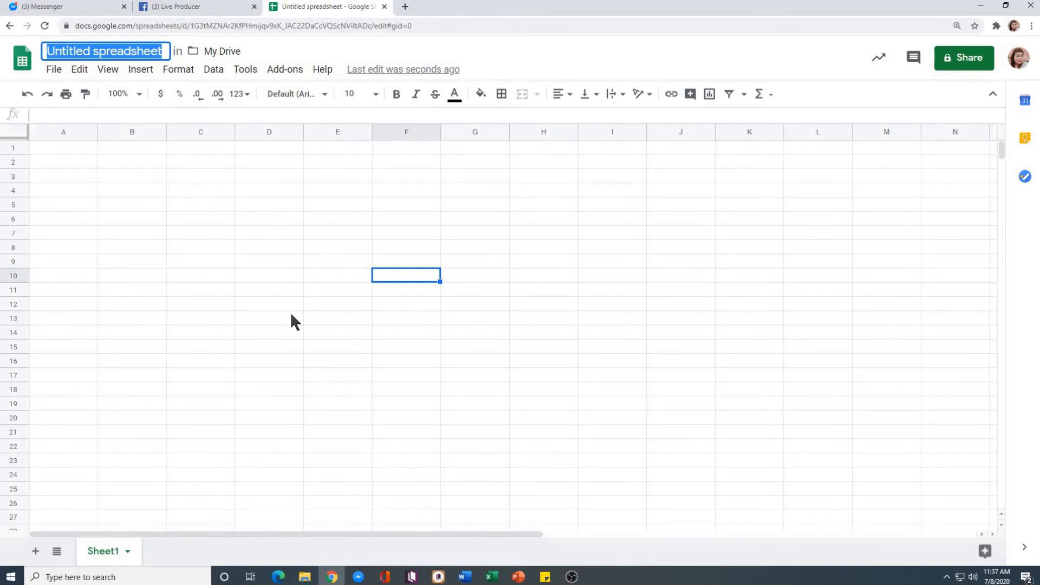
pyautogui.write('TUTORIAL')
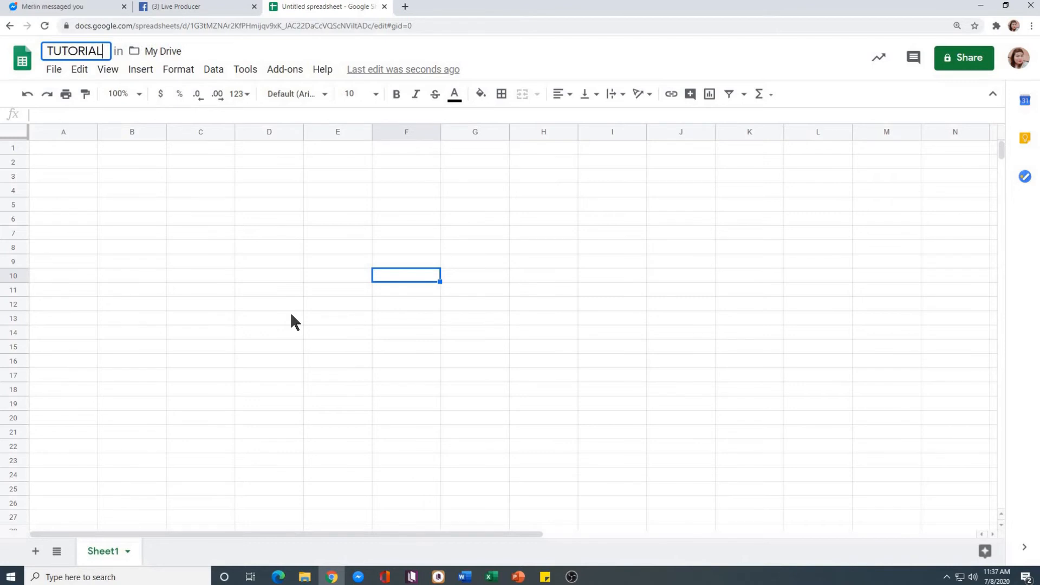
pyautogui.click(291, 314)
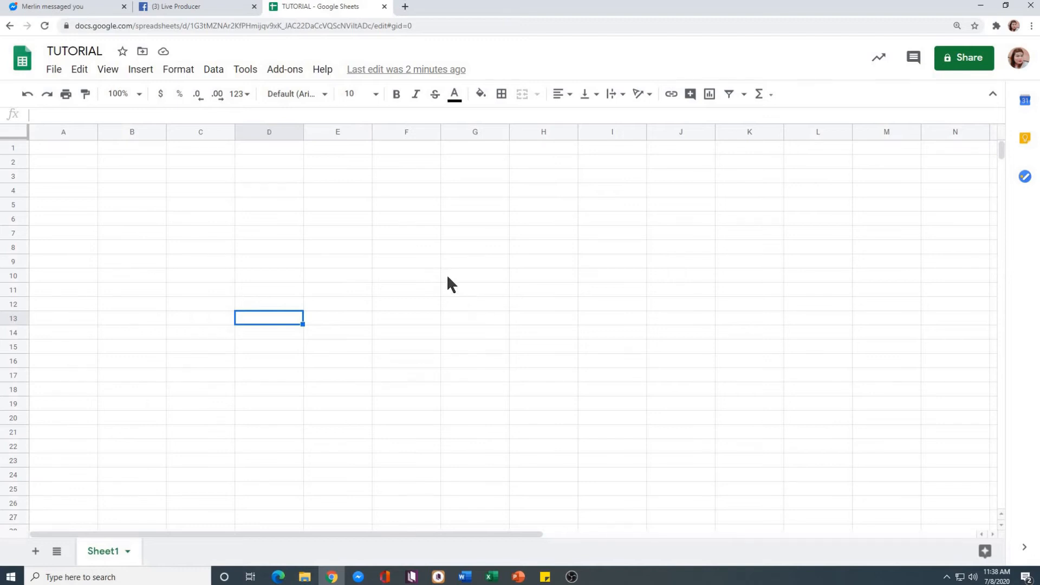
pyautogui.click(208, 218)
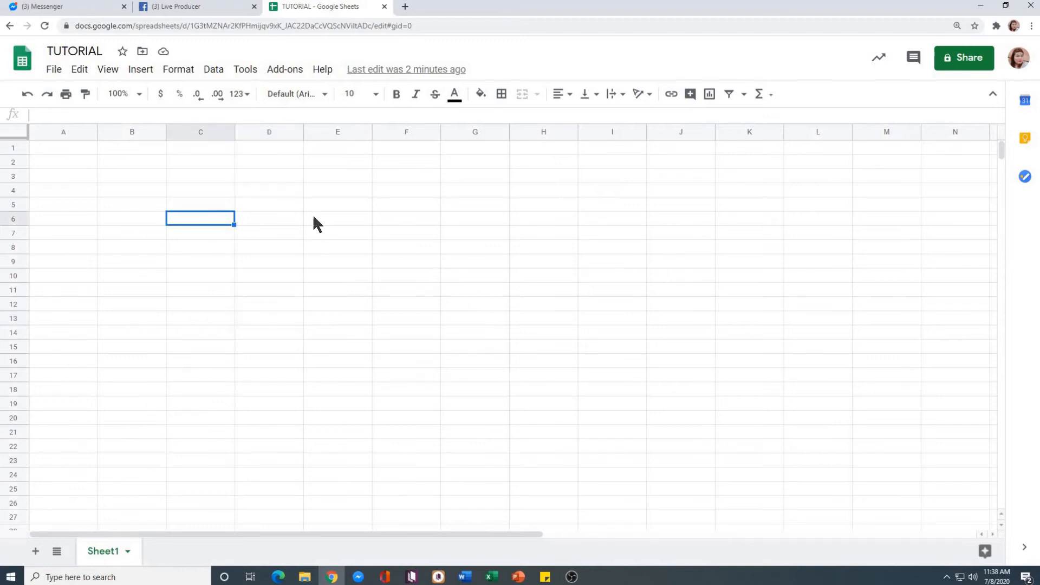
pyautogui.click(58, 152)
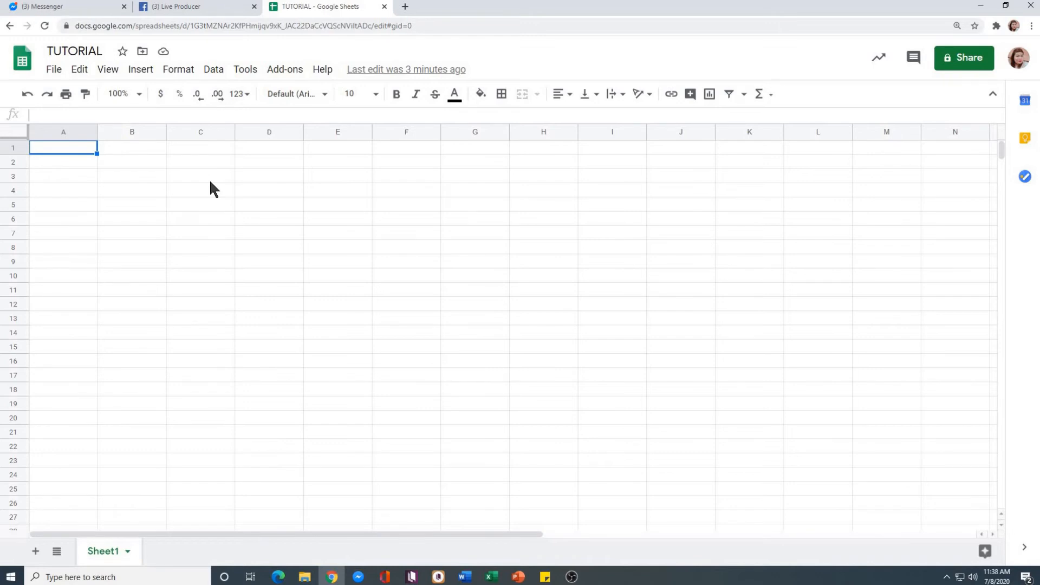
pyautogui.click(100, 181)
# Step: Merge cells A1 through H1 into a single cell
pyautogui.click(66, 147)
pyautogui.keyDown('shift'); pyautogui.click(544, 148); pyautogui.keyUp('shift')
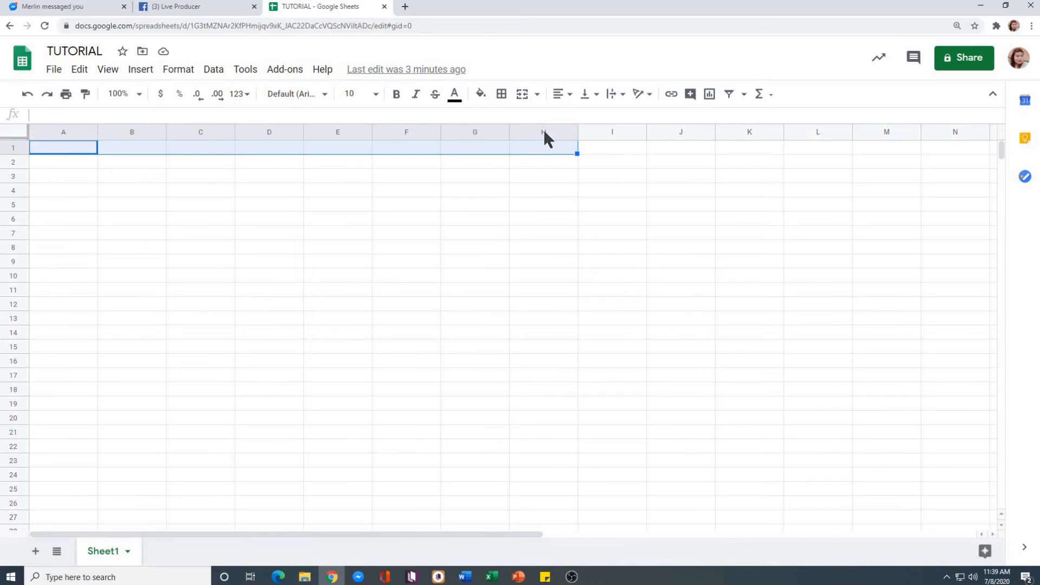
pyautogui.click(523, 96)
pyautogui.click(528, 245)
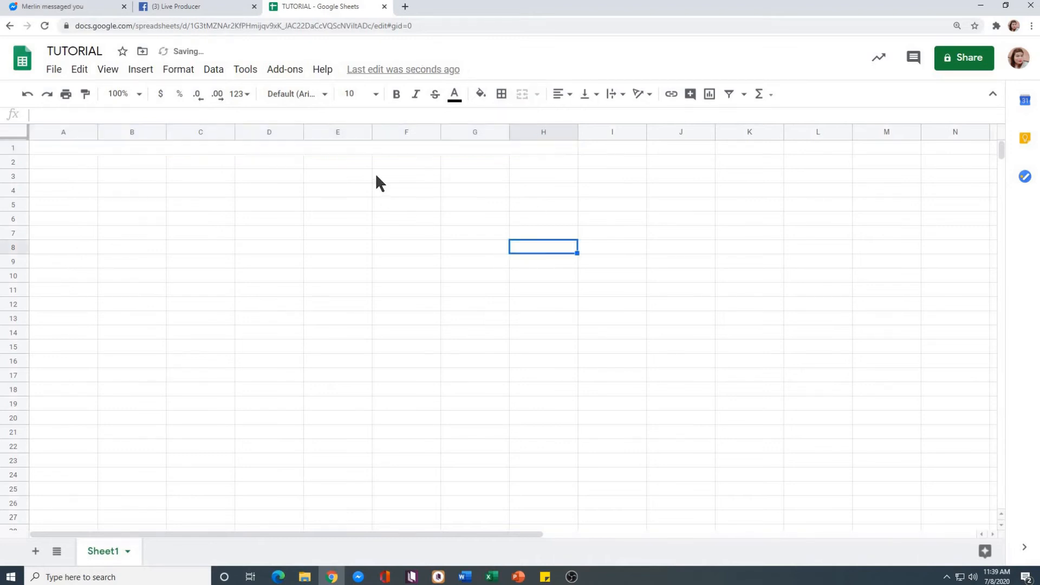
# Step: Enter the title TALLY SHEET FOR GRADE 1 in the merged cell in row 1
pyautogui.click(360, 145)
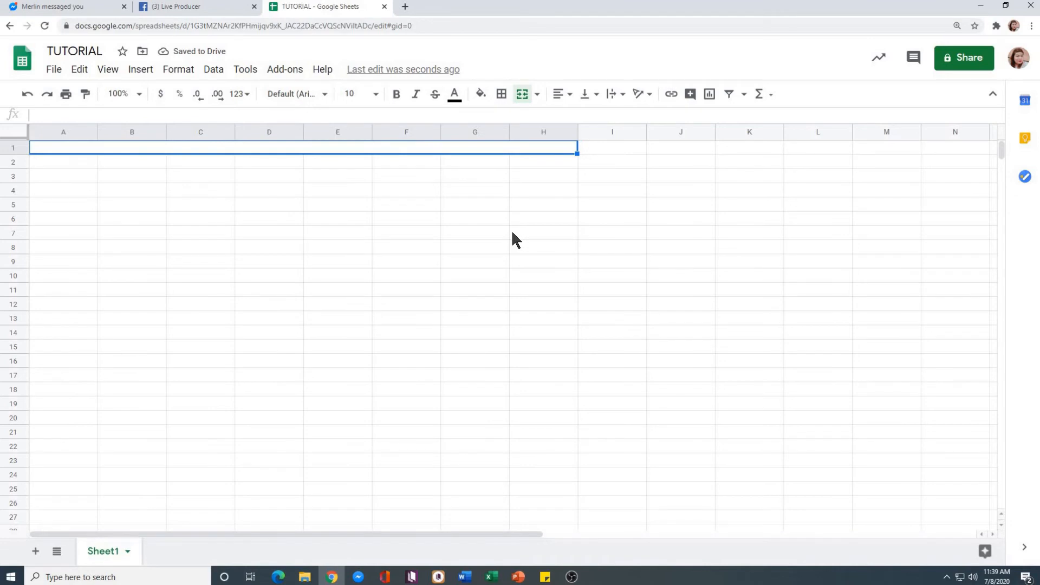
pyautogui.write('TALLY SHEET FOR GRAD E I')
pyautogui.press('BackSpace')
pyautogui.press('BackSpace')
pyautogui.press('BackSpace')
pyautogui.write('E')
pyautogui.press('BackSpace')
pyautogui.press('BackSpace')
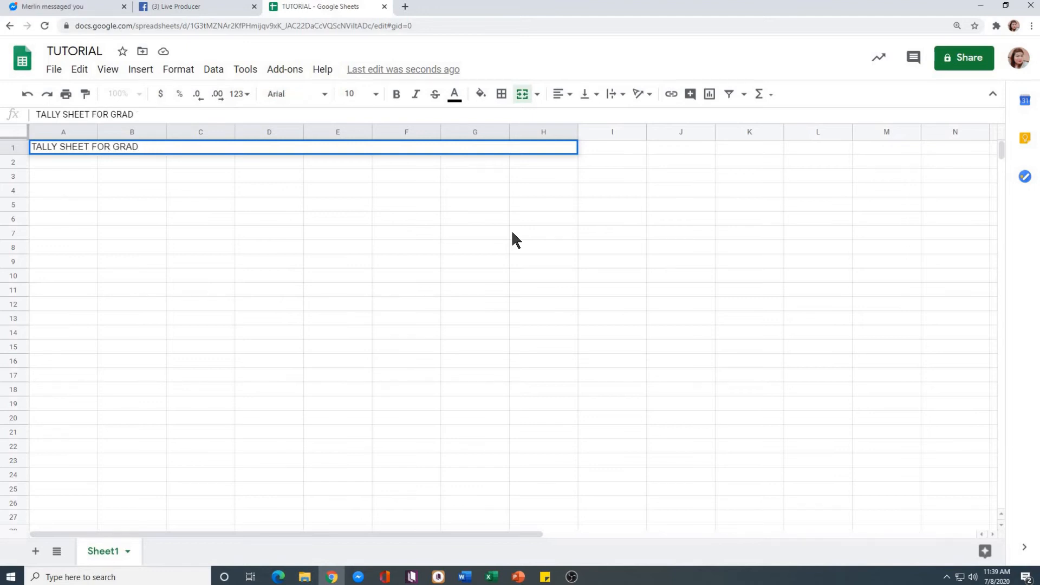
pyautogui.write('E 1')
pyautogui.click(512, 233)
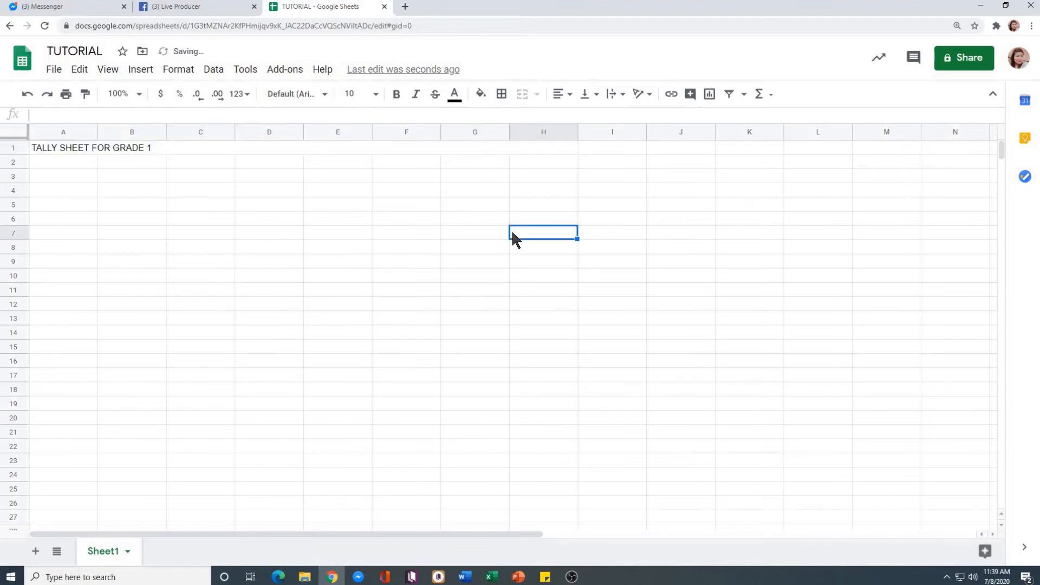
# Step: Center the title horizontally in the merged cell in row 1
pyautogui.click(380, 151)
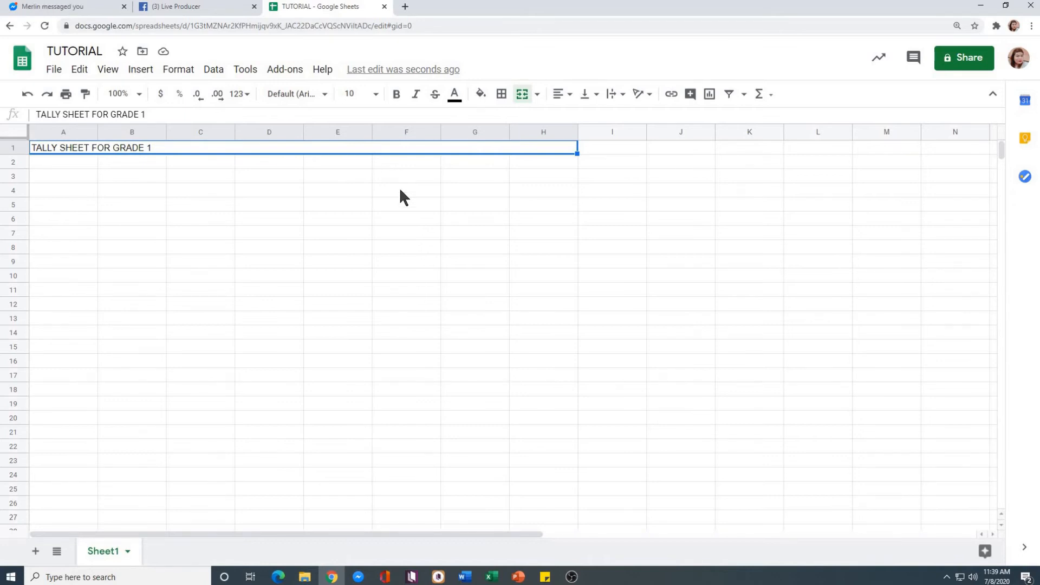
pyautogui.click(407, 217)
pyautogui.click(80, 147)
pyautogui.click(563, 97)
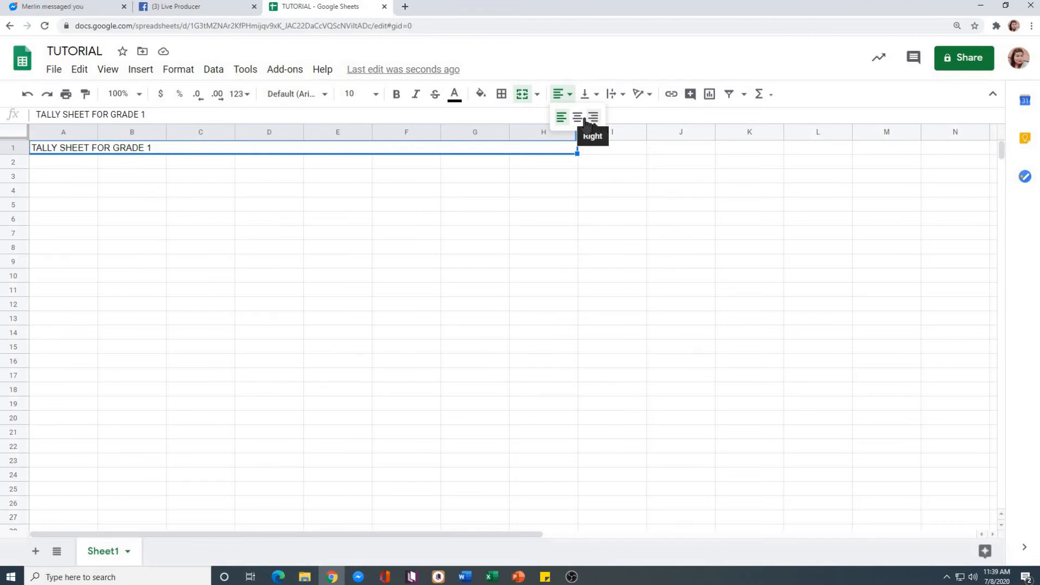
pyautogui.click(579, 119)
pyautogui.click(323, 206)
# Step: Make the TALLY SHEET FOR GRADE 1 title bold
pyautogui.click(325, 144)
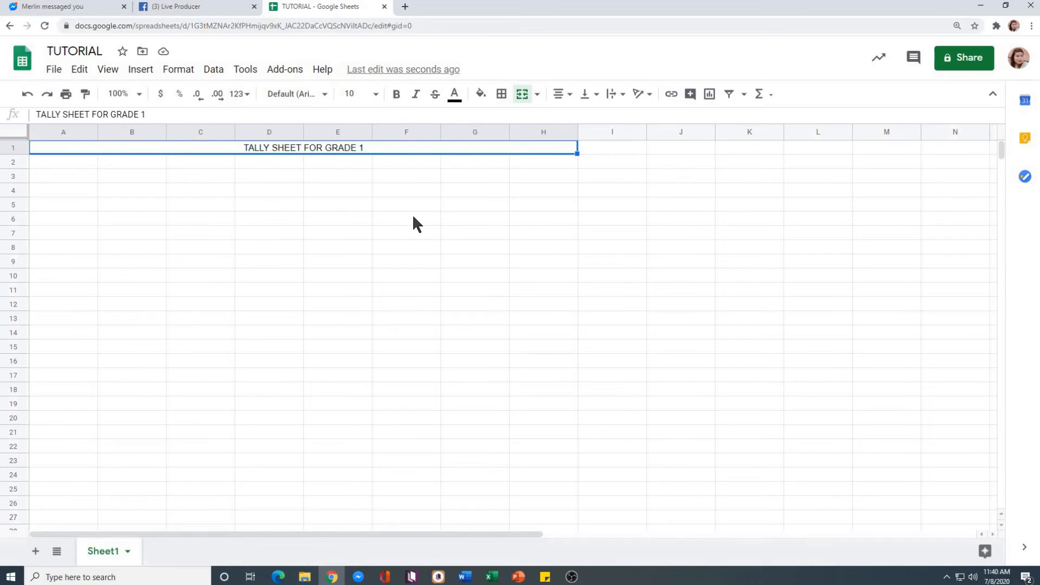
pyautogui.click(409, 188)
pyautogui.click(464, 148)
pyautogui.click(397, 96)
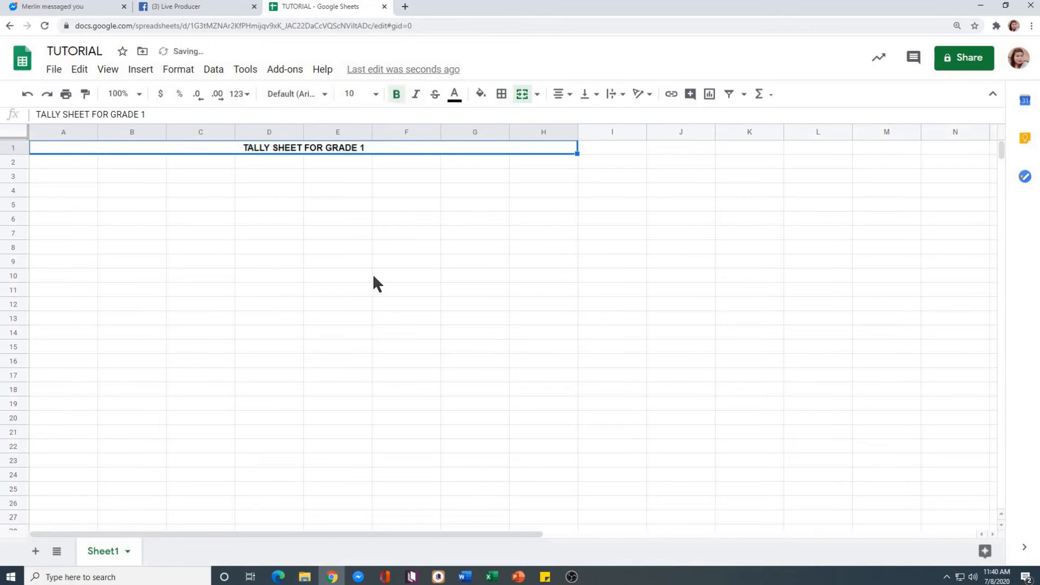
# Step: Try italic formatting on the title in row 1, switching it on and off
pyautogui.click(354, 261)
pyautogui.click(346, 146)
pyautogui.click(415, 97)
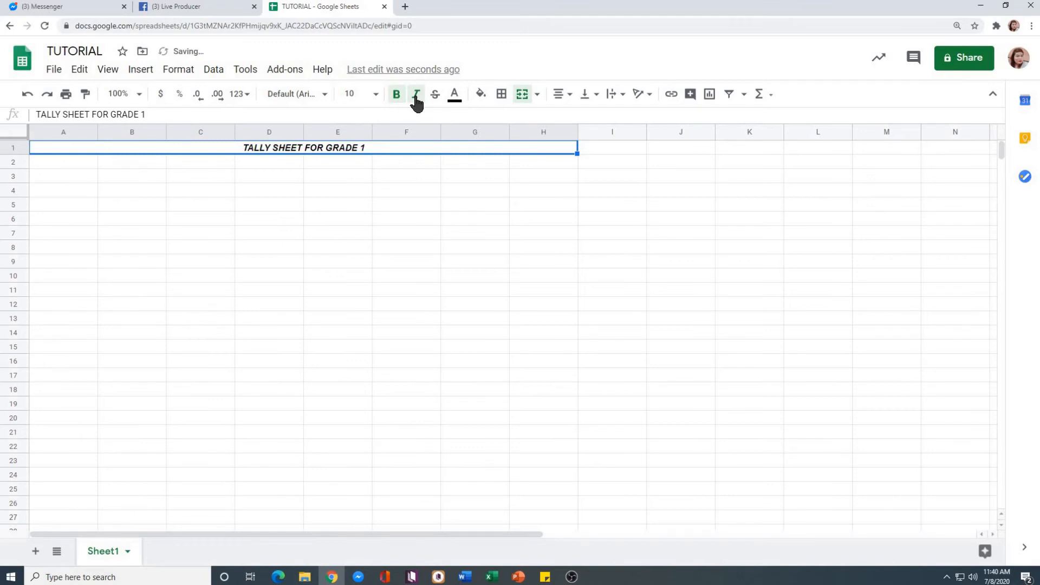
pyautogui.click(415, 98)
pyautogui.click(415, 97)
pyautogui.click(415, 97)
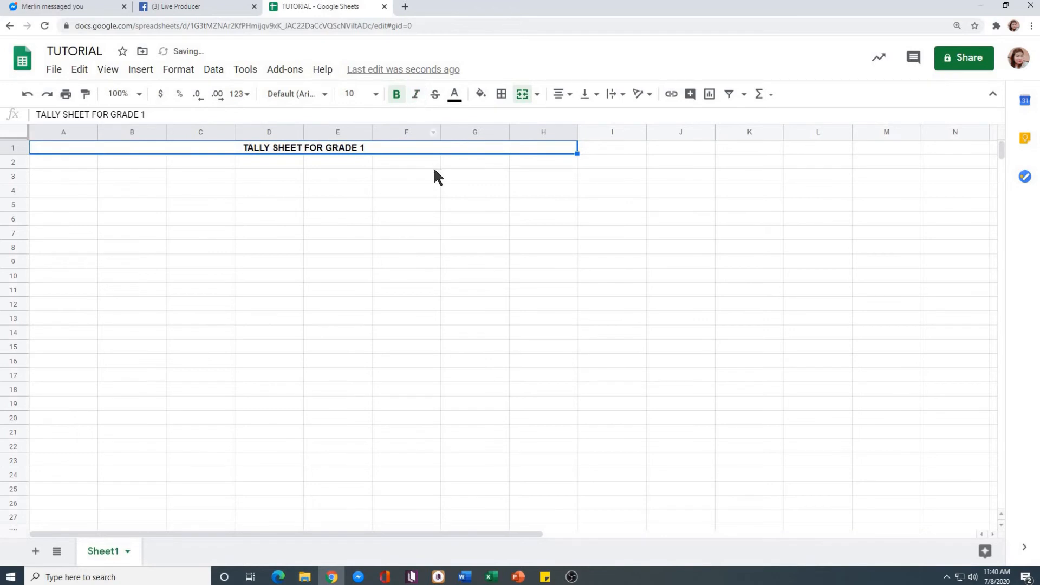
# Step: Look through the text color choices for the title without picking a color
pyautogui.click(388, 194)
pyautogui.click(379, 145)
pyautogui.click(328, 174)
pyautogui.click(349, 147)
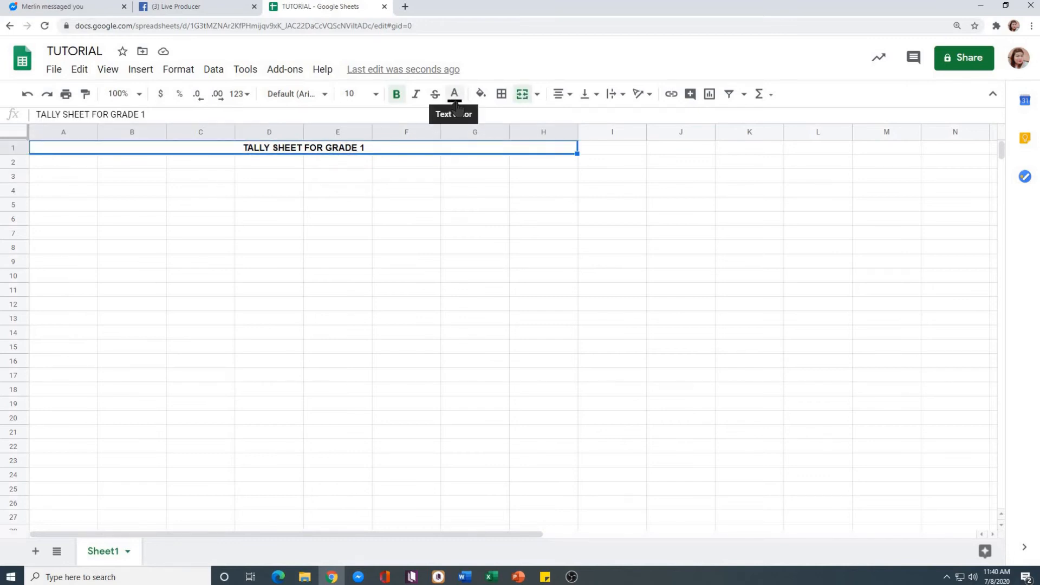
pyautogui.click(455, 95)
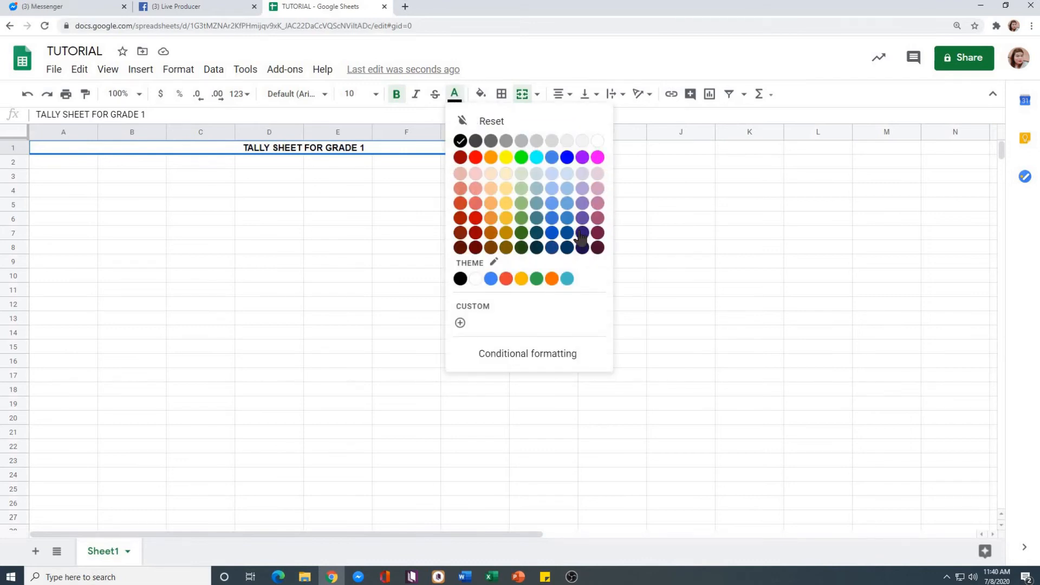
pyautogui.click(329, 189)
# Step: Try font sizes 36 and 200 on the title in row 1
pyautogui.click(324, 150)
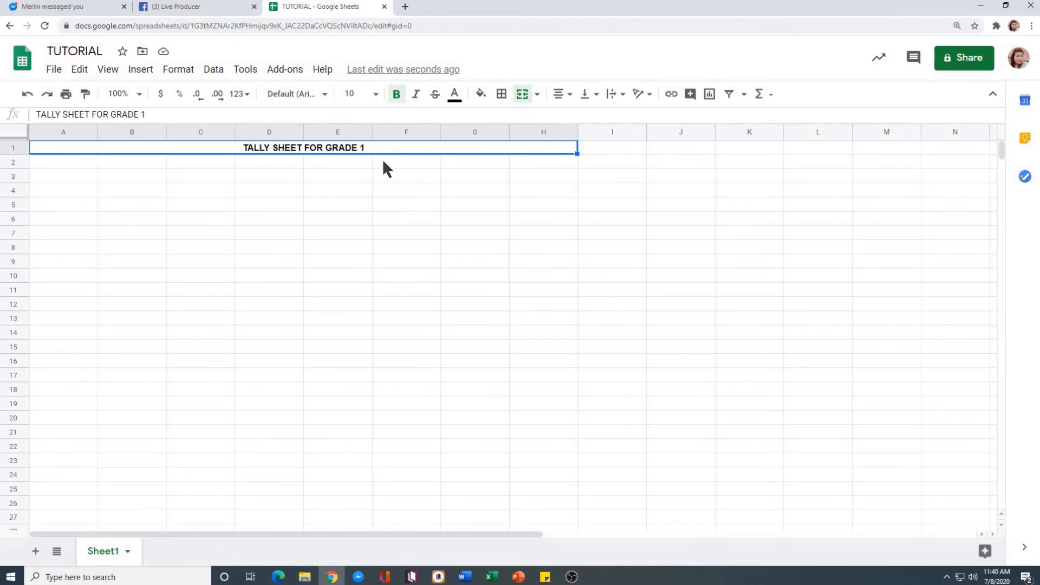
pyautogui.click(376, 95)
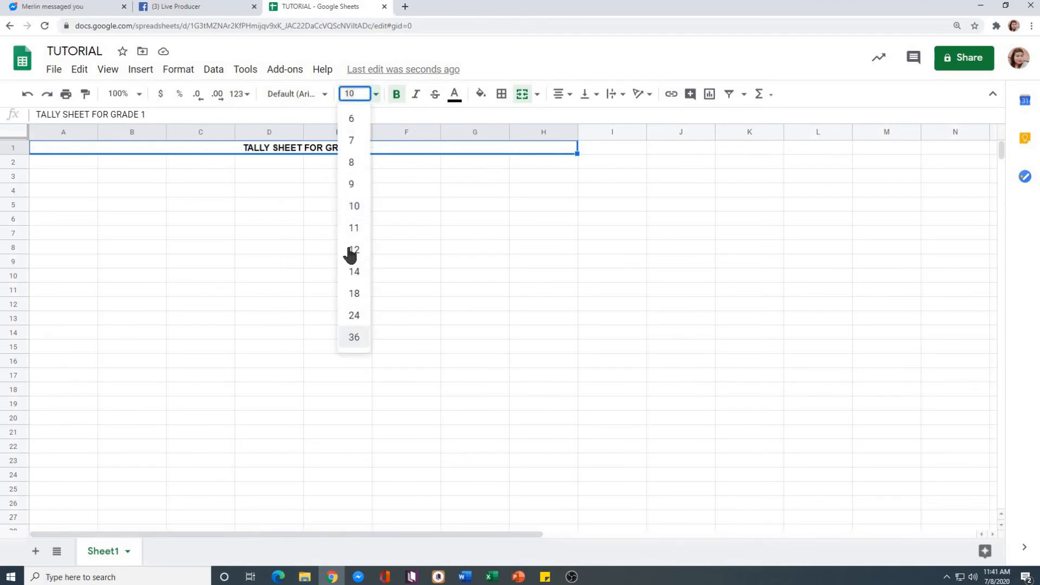
pyautogui.click(356, 338)
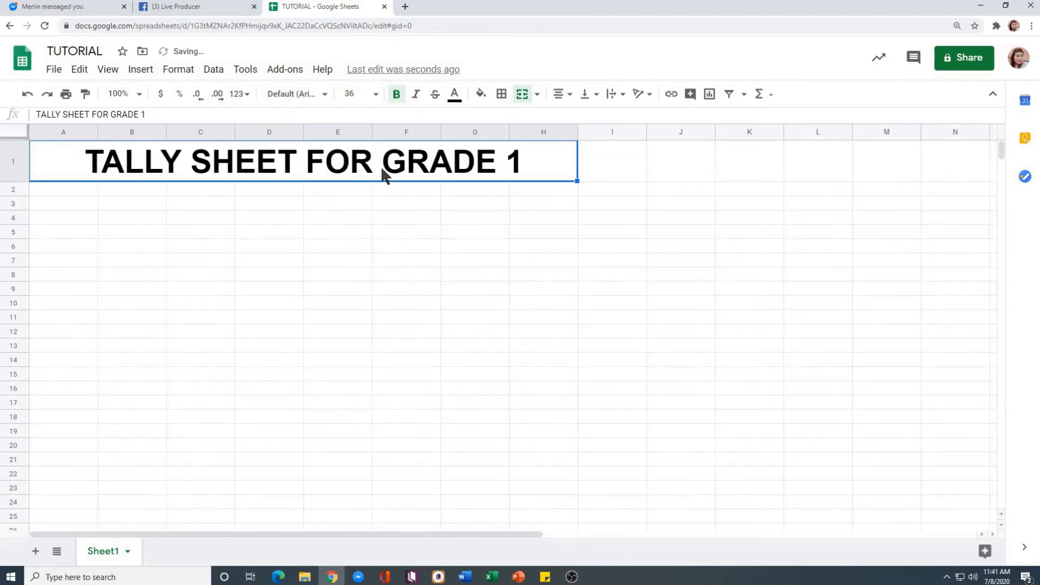
pyautogui.click(353, 95)
pyautogui.write('200')
pyautogui.press('Return')
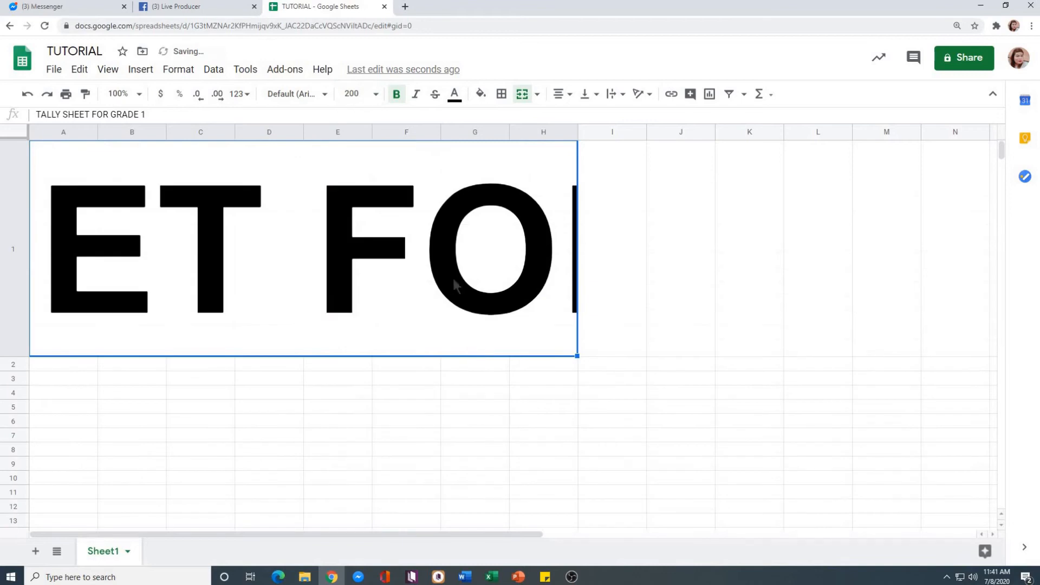
# Step: Set the font size of the row 1 title to 20
pyautogui.click(360, 95)
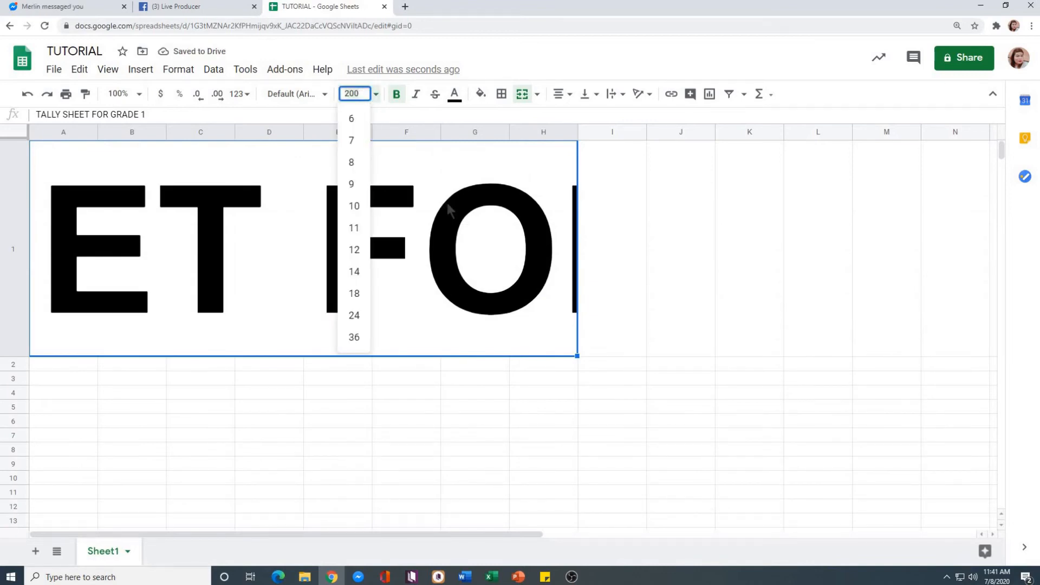
pyautogui.write('20')
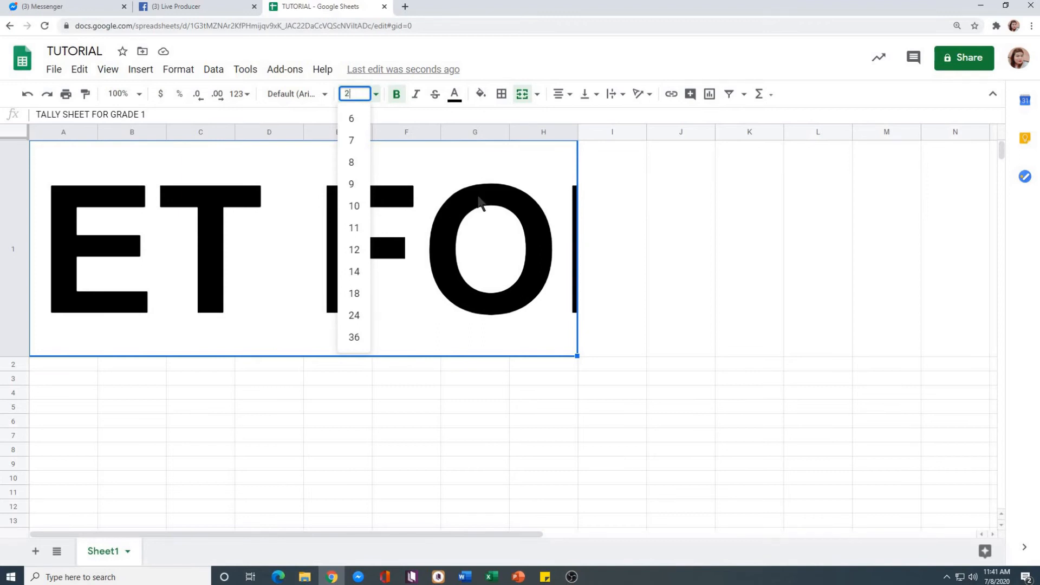
pyautogui.press('Return')
pyautogui.click(476, 200)
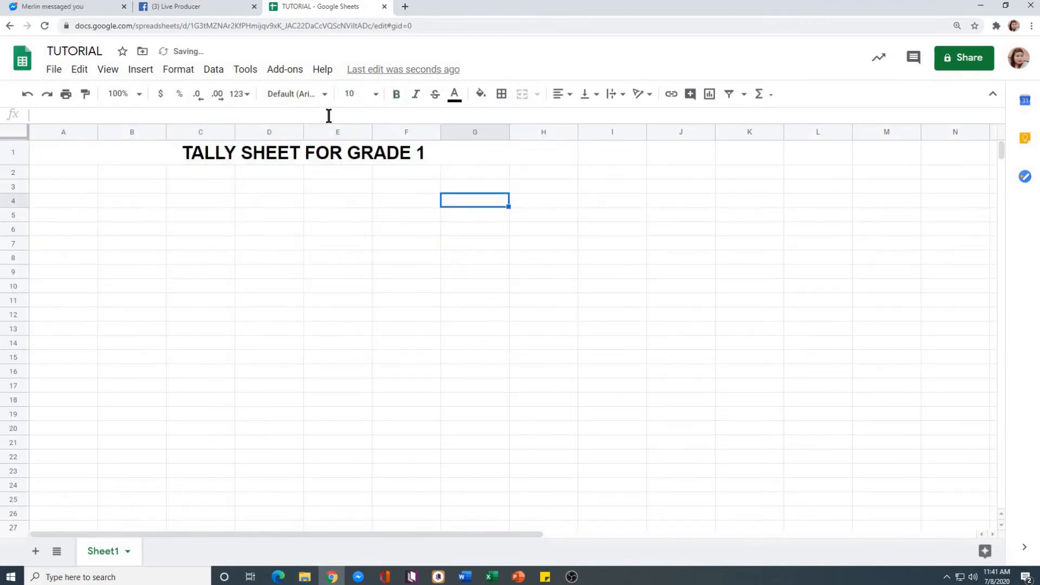
pyautogui.click(327, 151)
pyautogui.click(396, 204)
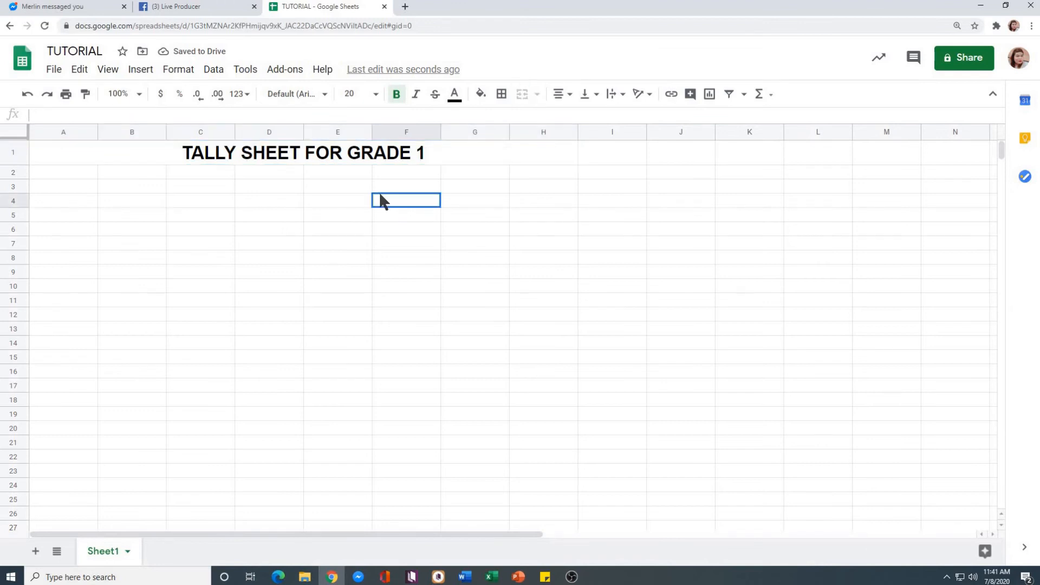
pyautogui.click(297, 159)
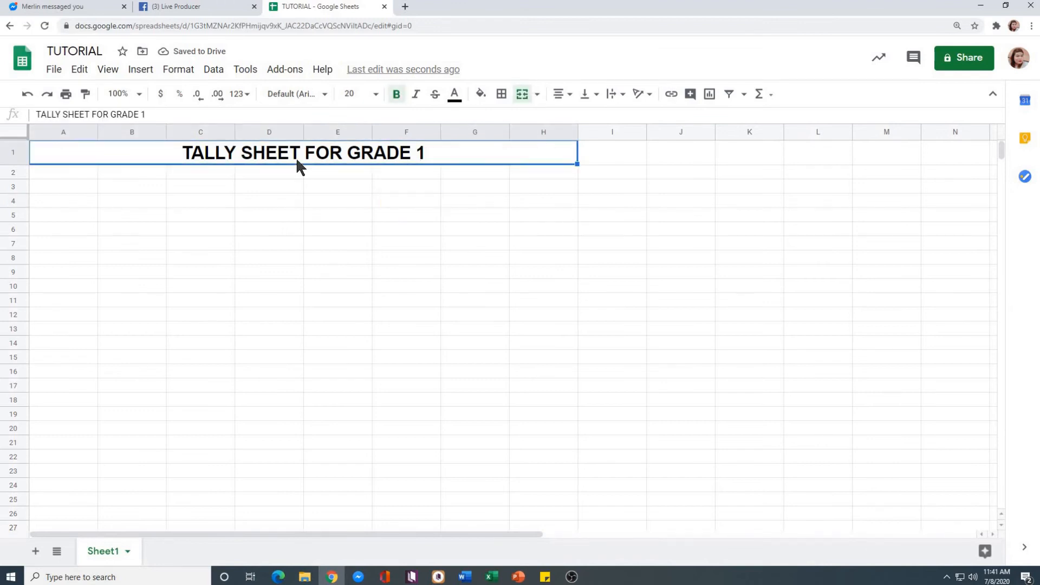
pyautogui.click(294, 203)
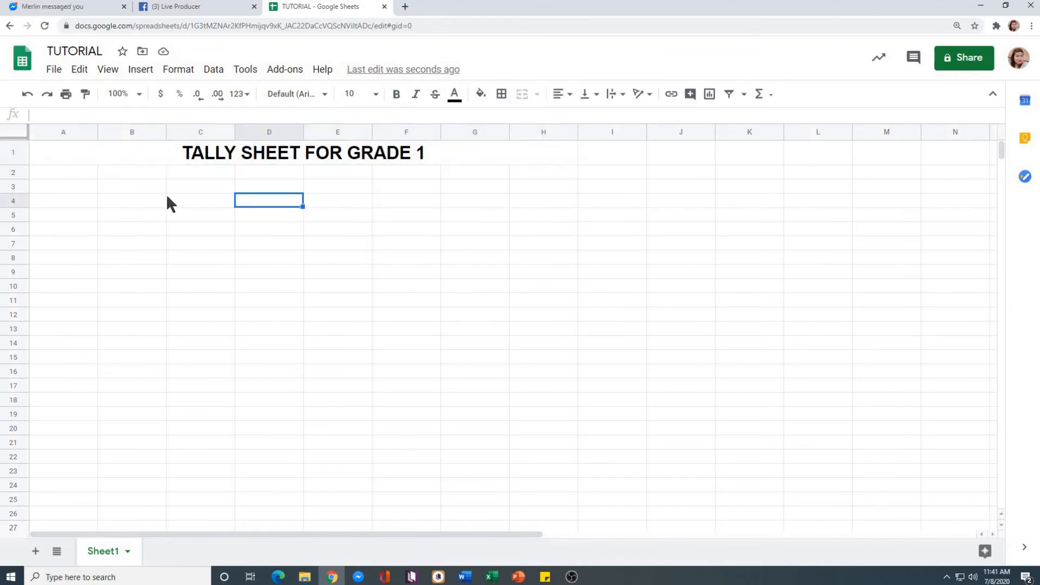
# Step: Enter the column heading DATE OF ENROLLMENT in cell A2
pyautogui.click(79, 173)
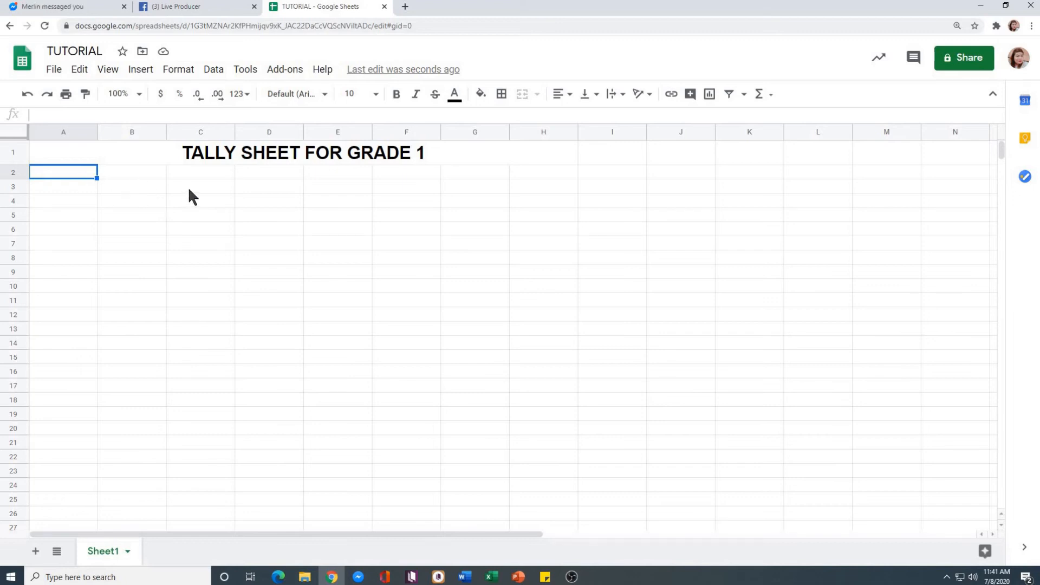
pyautogui.write('DATE ')
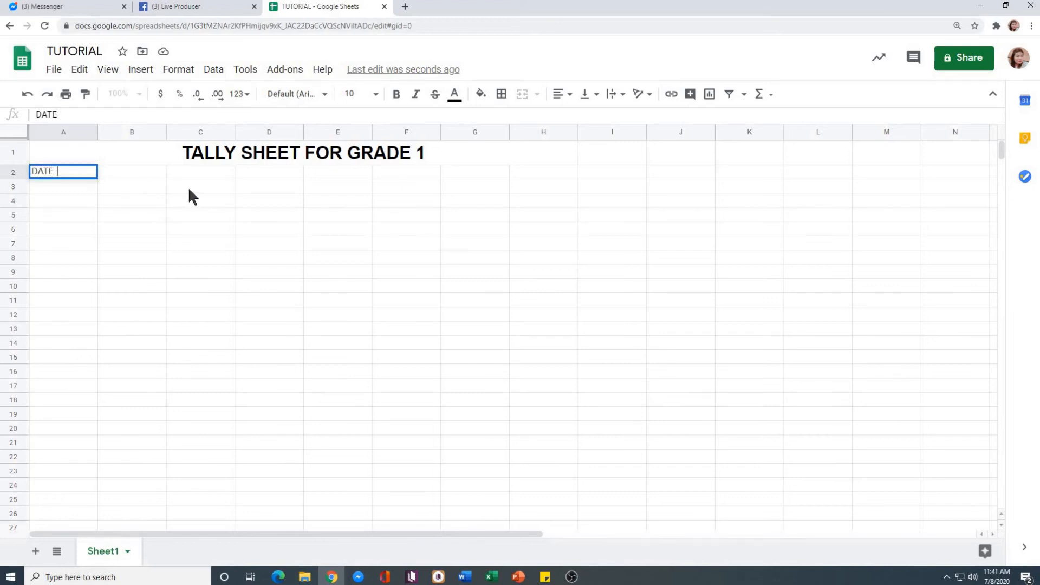
pyautogui.write('OF ENROLLMENT')
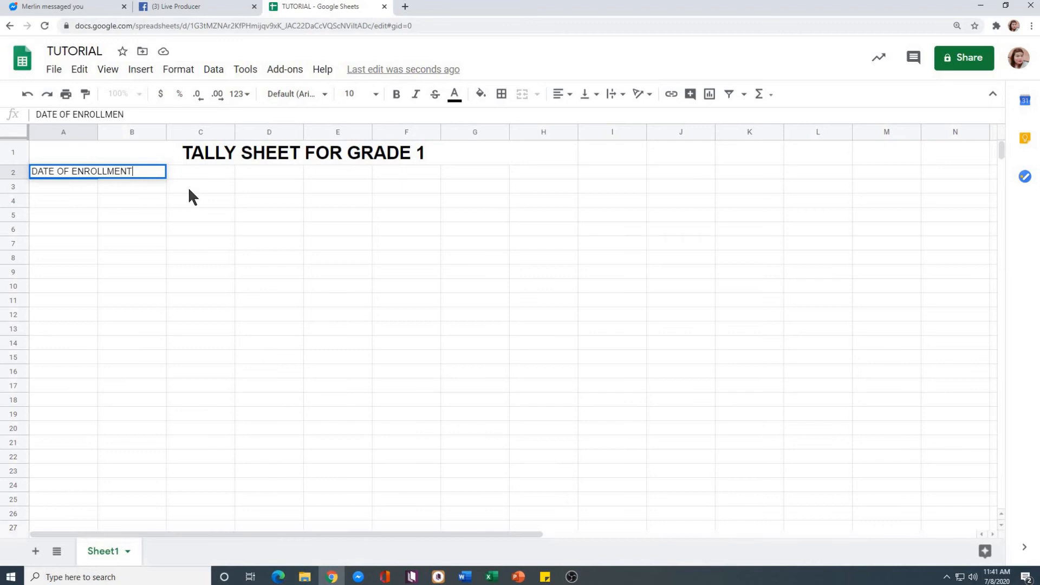
pyautogui.click(188, 187)
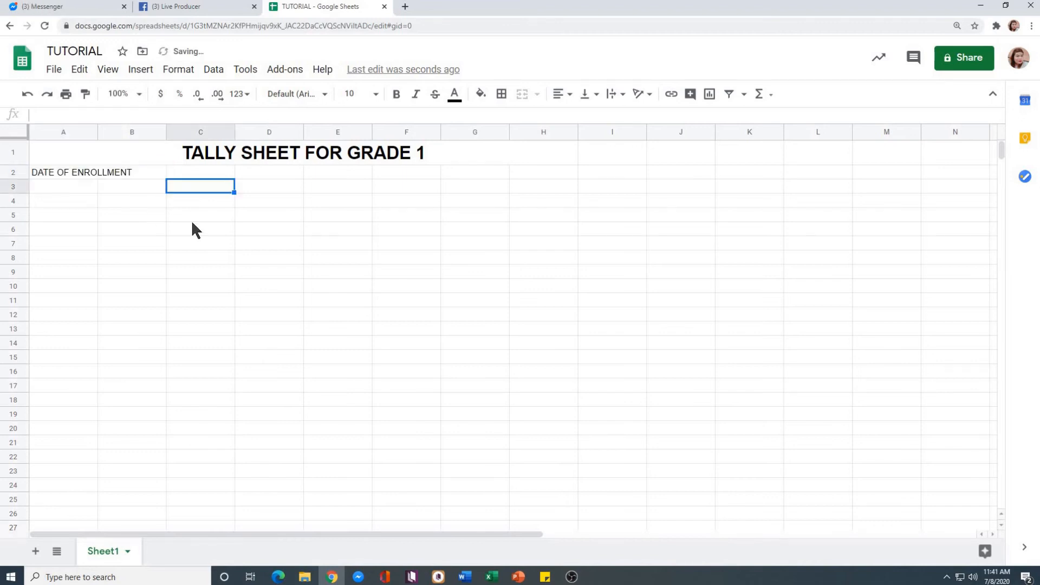
# Step: Widen column A so the DATE OF ENROLLMENT heading fits within its cell
pyautogui.click(88, 192)
pyautogui.press('Up')
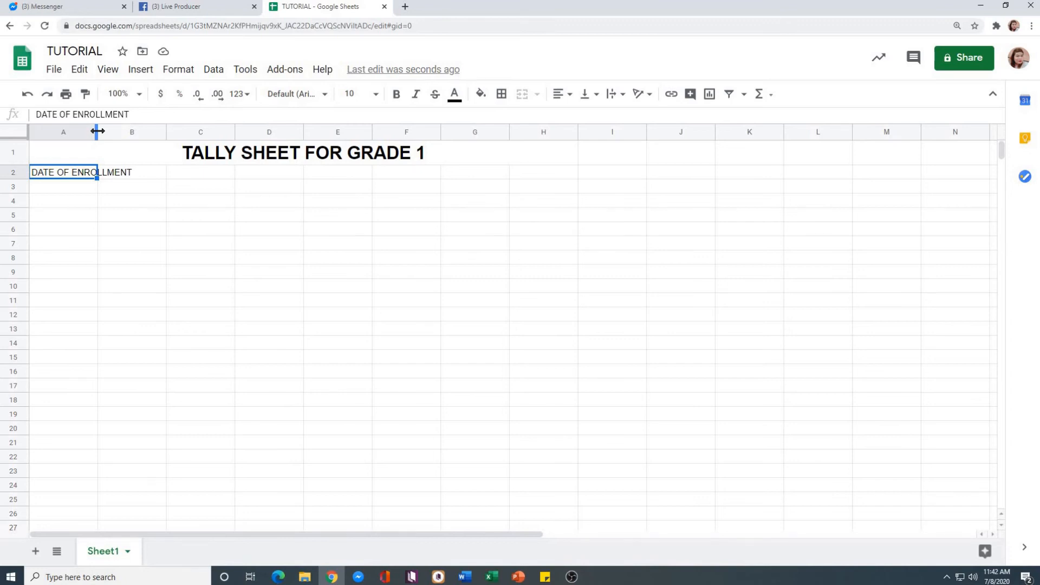
pyautogui.moveTo(97, 131); pyautogui.dragTo(134, 131)
pyautogui.click(139, 218)
pyautogui.click(83, 171)
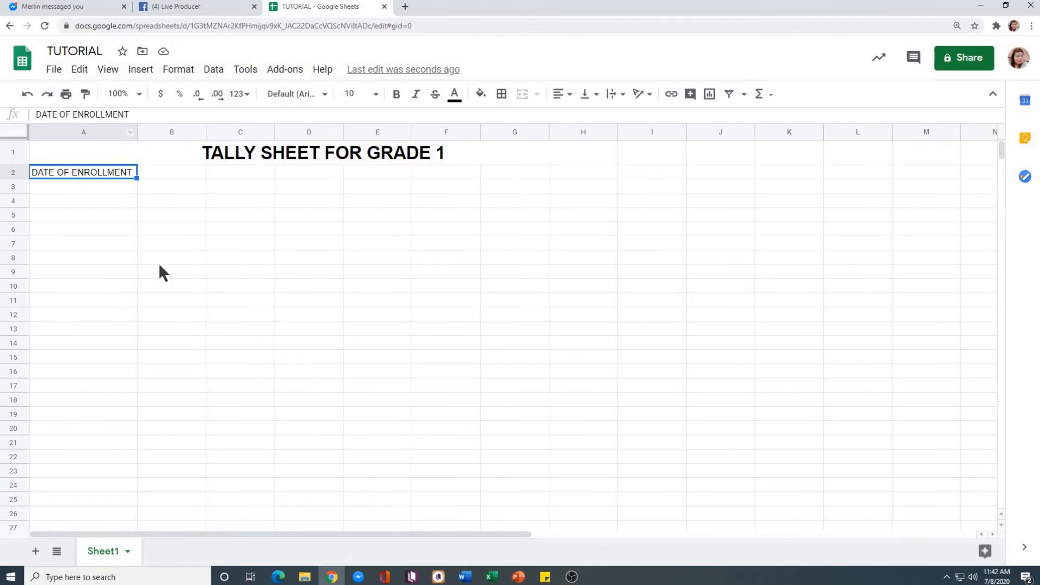
# Step: Enter the column headings ORANGE, YELLOW and RED in cells B2 through D2
pyautogui.click(201, 227)
pyautogui.click(173, 157)
pyautogui.click(157, 172)
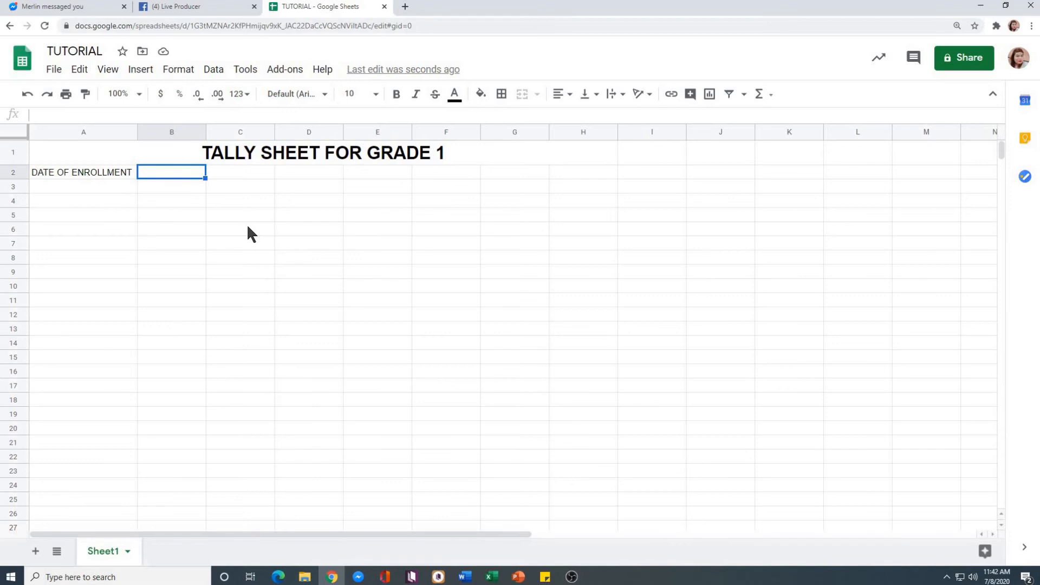
pyautogui.write('ORANGE')
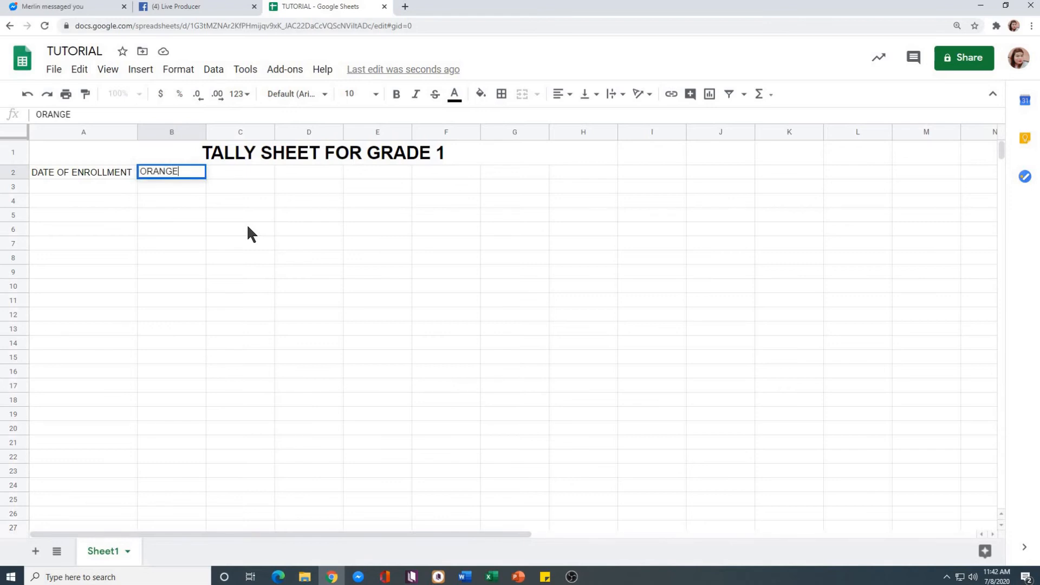
pyautogui.press('Tab')
pyautogui.write('YELLOW')
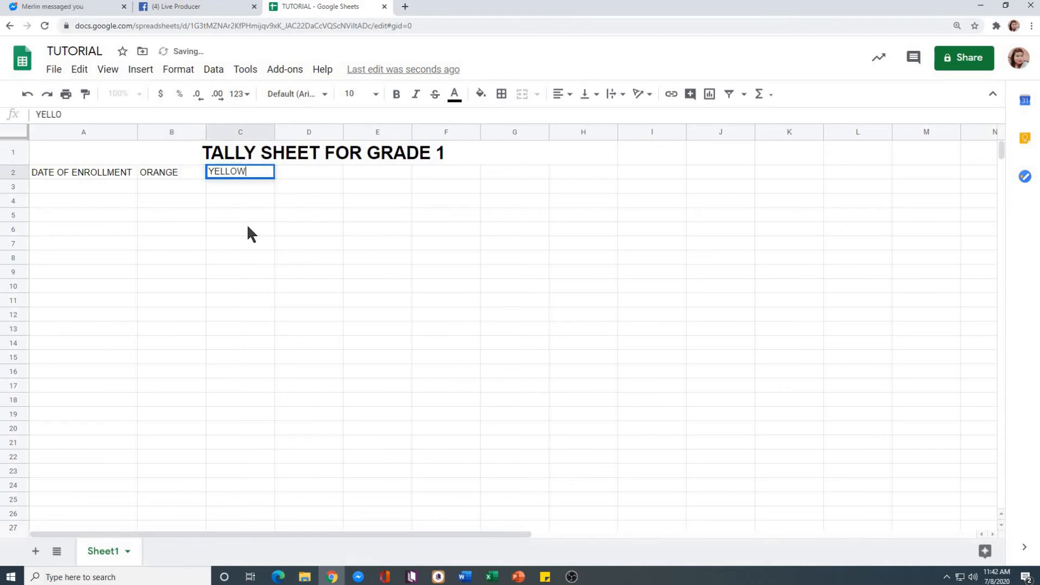
pyautogui.press('Tab')
pyautogui.write('RED')
pyautogui.press('Tab')
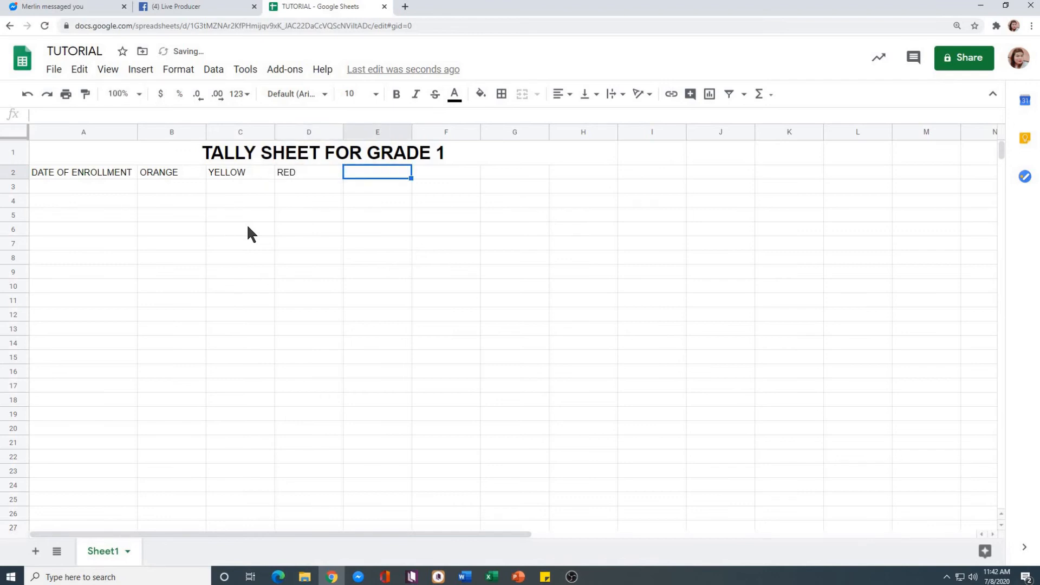
# Step: Enter the column headings BLUE, MAROON, GRAY and WHITE in cells E2 through H2
pyautogui.write('BLUE')
pyautogui.press('Tab')
pyautogui.write('MAROON')
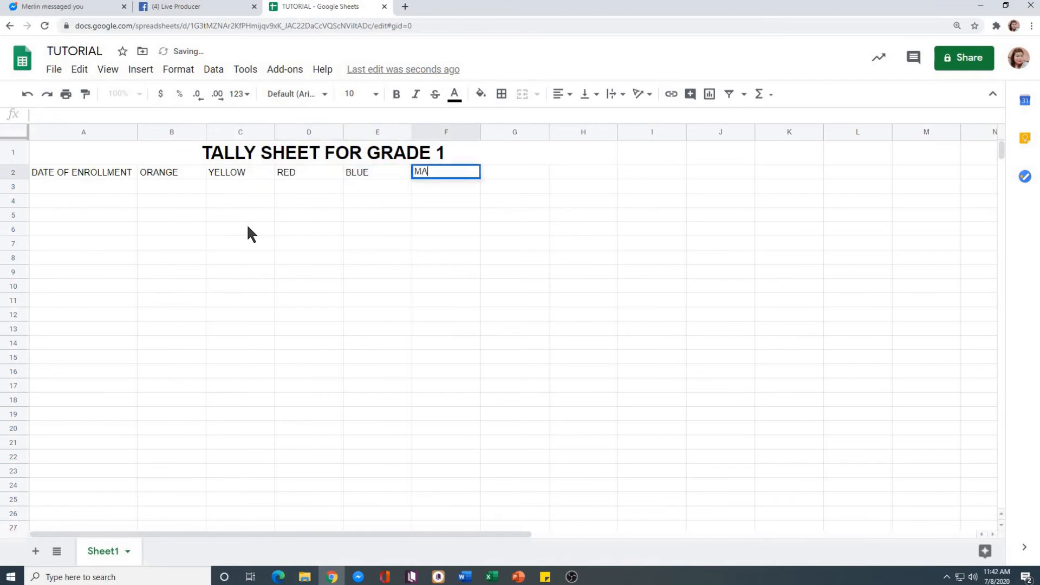
pyautogui.press('Tab')
pyautogui.write('GRAY')
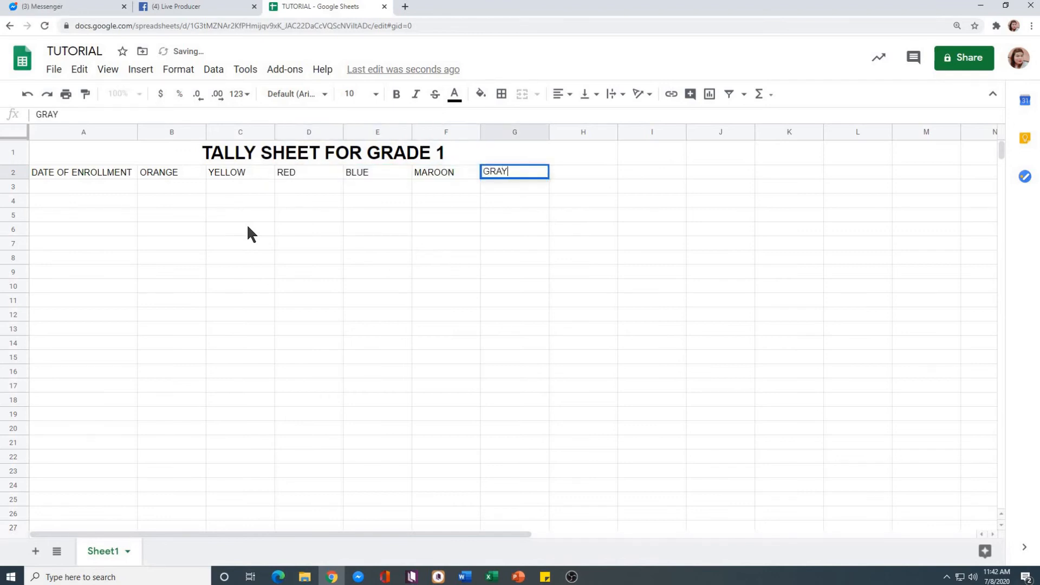
pyautogui.press('Tab')
pyautogui.write('WHITE')
pyautogui.click(299, 257)
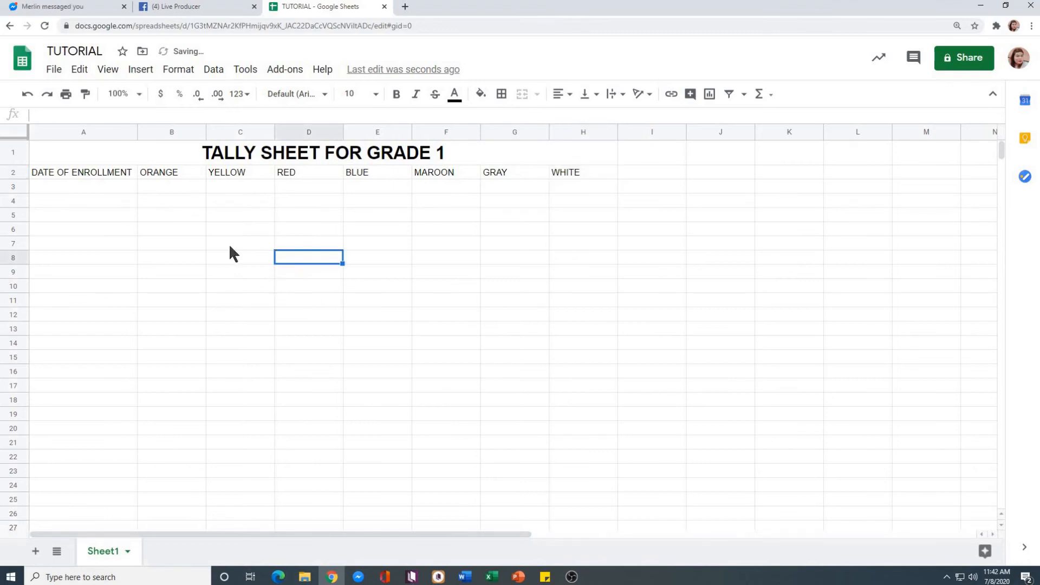
# Step: Center the column headings in A2:H2 horizontally and make them bold
pyautogui.click(102, 174)
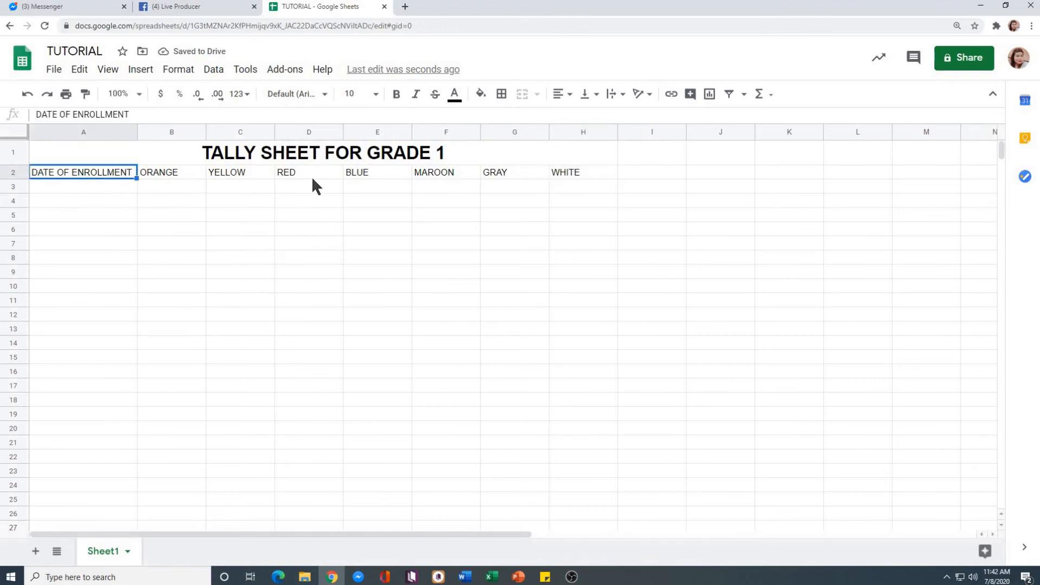
pyautogui.keyDown('shift'); pyautogui.click(586, 171); pyautogui.keyUp('shift')
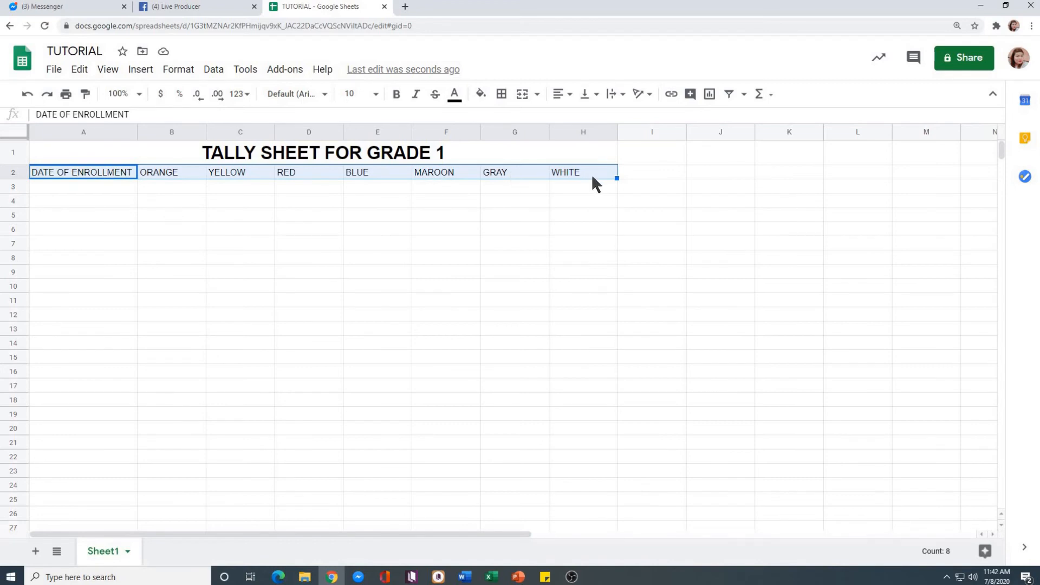
pyautogui.click(559, 95)
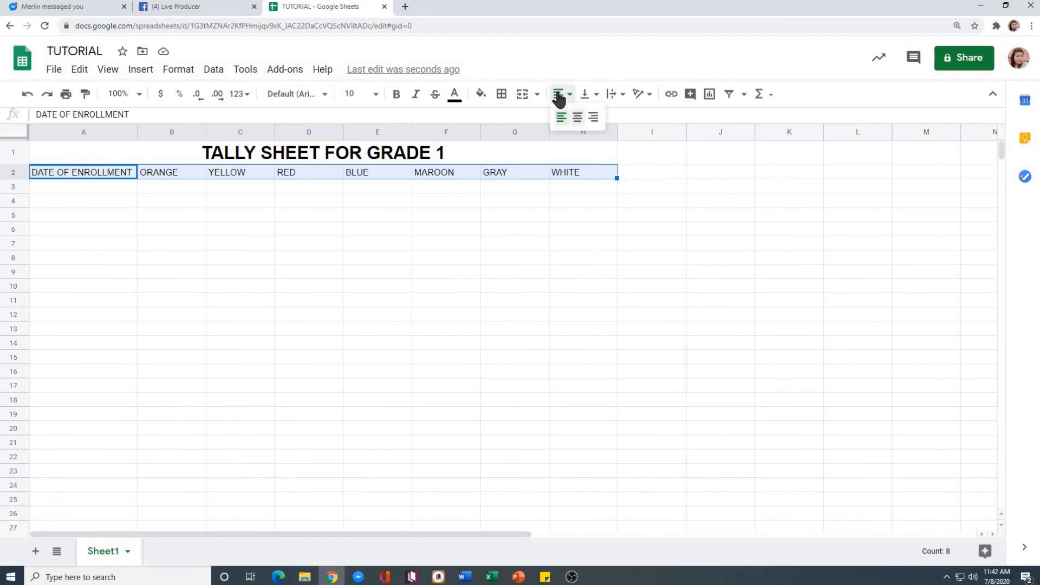
pyautogui.click(578, 117)
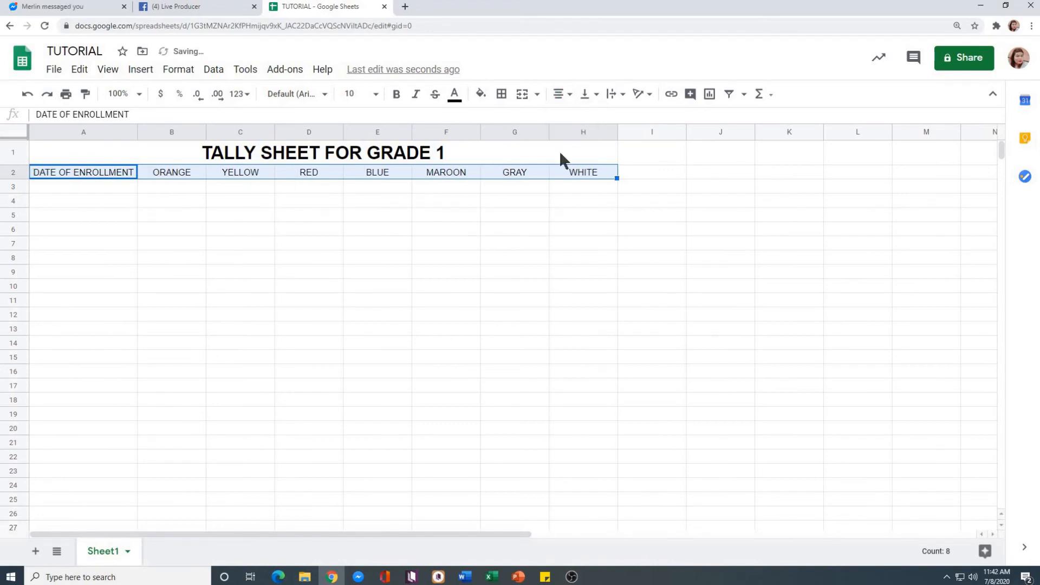
pyautogui.click(396, 96)
pyautogui.click(381, 183)
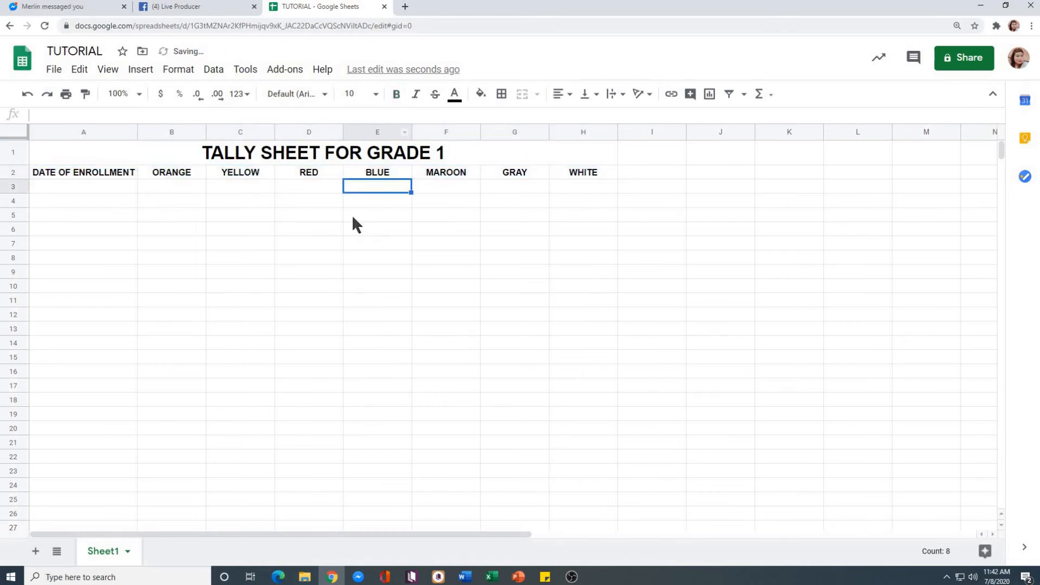
# Step: Enter the date JUNE 1, 2020 in cell A3 under DATE OF ENROLLMENT
pyautogui.click(191, 219)
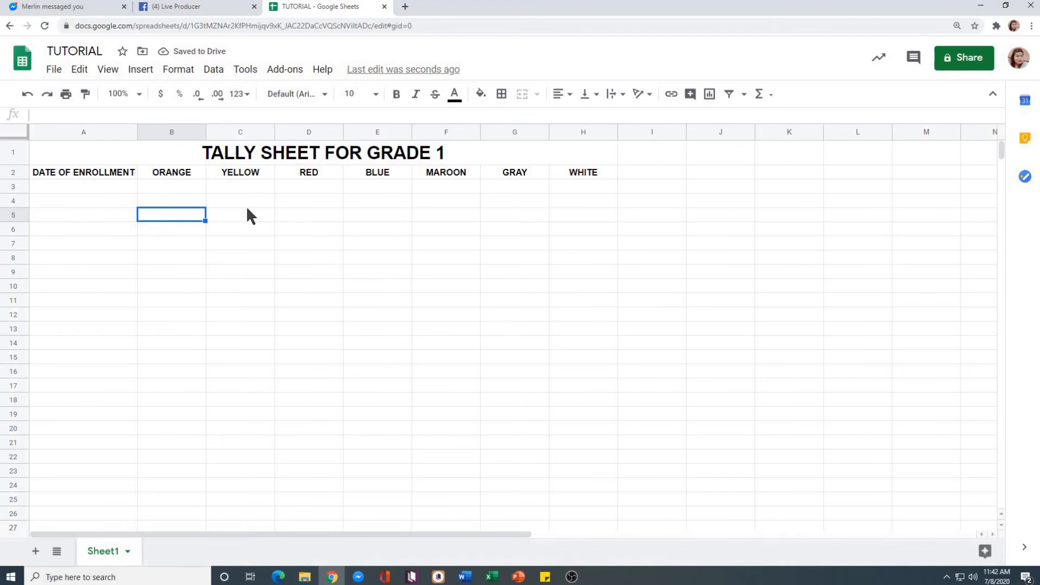
pyautogui.click(440, 243)
pyautogui.click(80, 187)
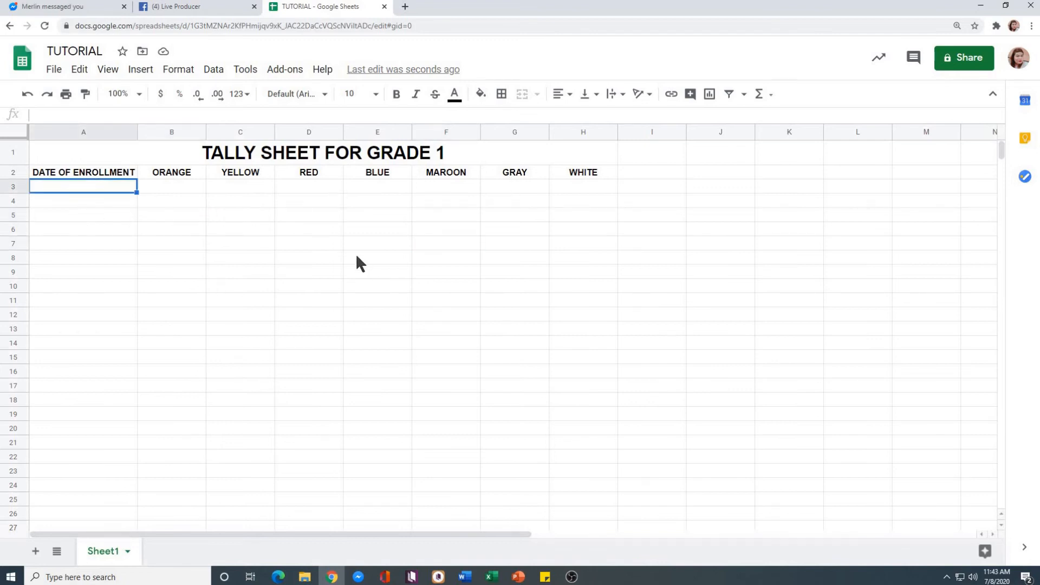
pyautogui.write('JUNE 1, 2020')
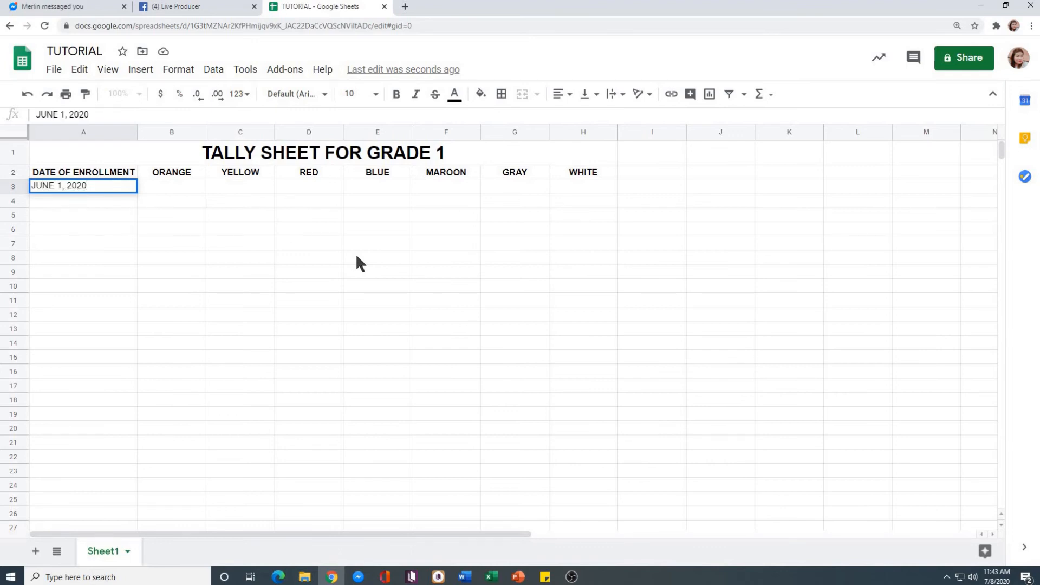
pyautogui.press('Tab')
pyautogui.click(257, 240)
pyautogui.click(94, 174)
pyautogui.click(105, 190)
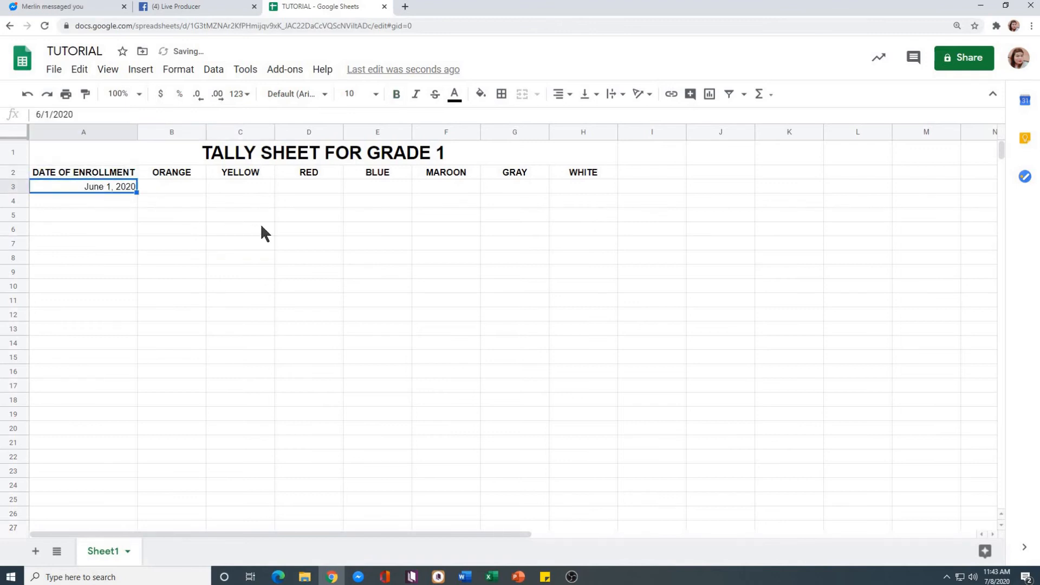
# Step: Enter the June 1 tallies for ORANGE through BLUE in cells B3 to E3: 23, 100, 50 and 80
pyautogui.press('Tab')
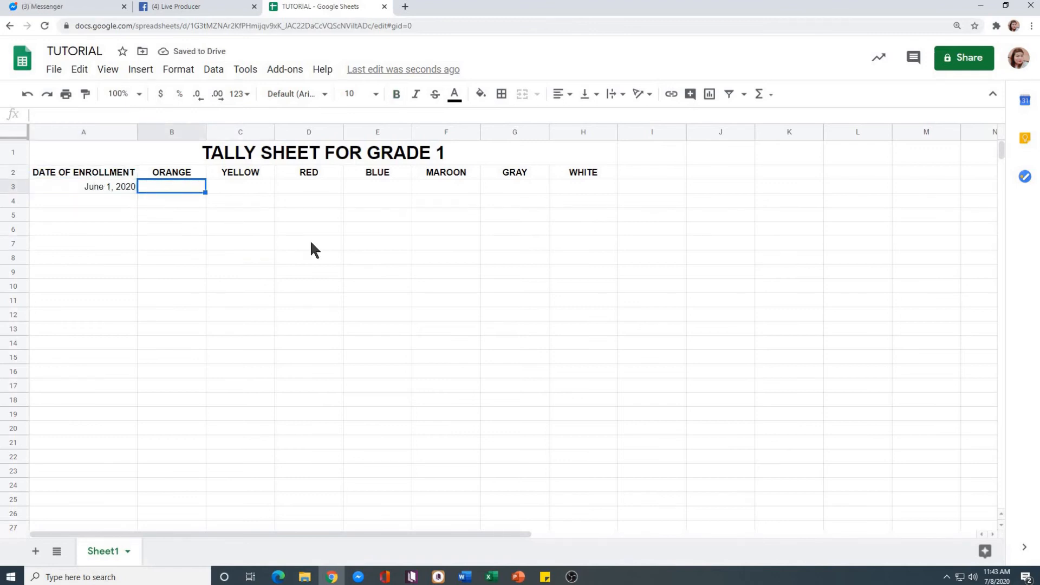
pyautogui.write('23')
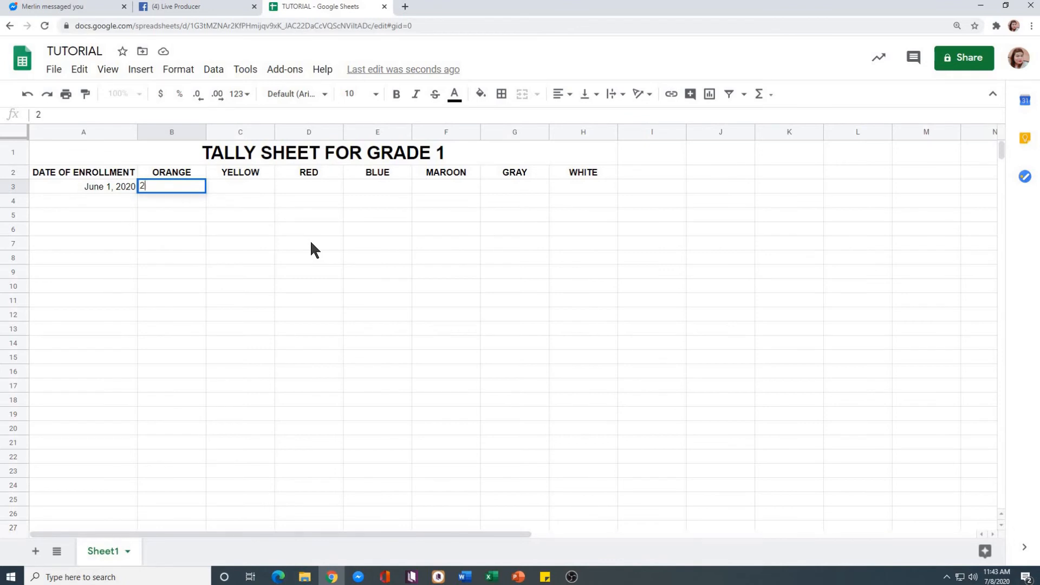
pyautogui.press('Tab')
pyautogui.write('100')
pyautogui.press('Tab')
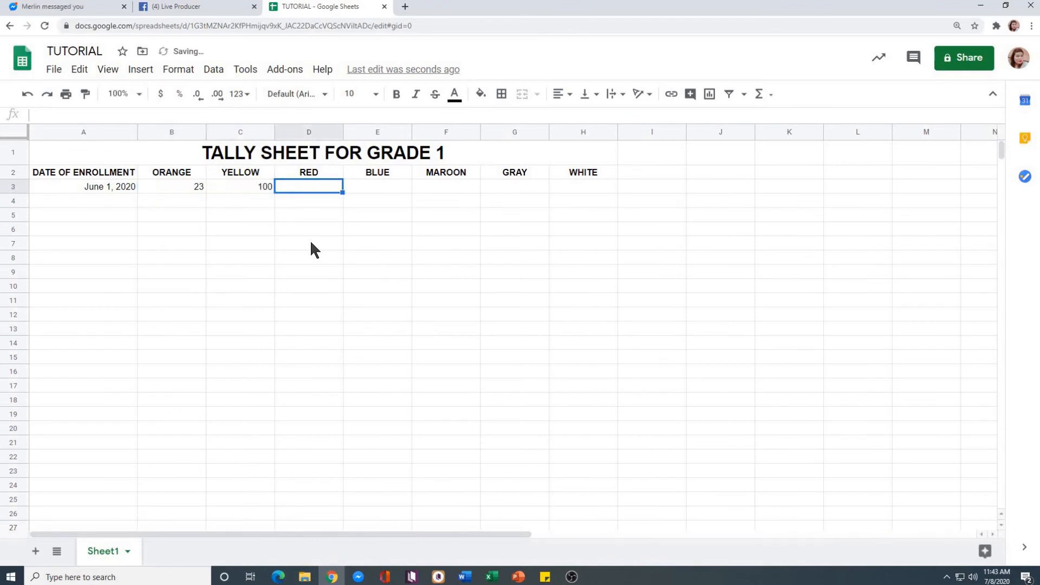
pyautogui.write('50')
pyautogui.press('Tab')
pyautogui.write('8')
pyautogui.press('Tab')
pyautogui.press('Left')
pyautogui.write('80')
# Step: Enter the June 1 tallies for MAROON, GRAY and WHITE in cells F3 to H3: 30, 50 and 60
pyautogui.press('Tab')
pyautogui.write('30')
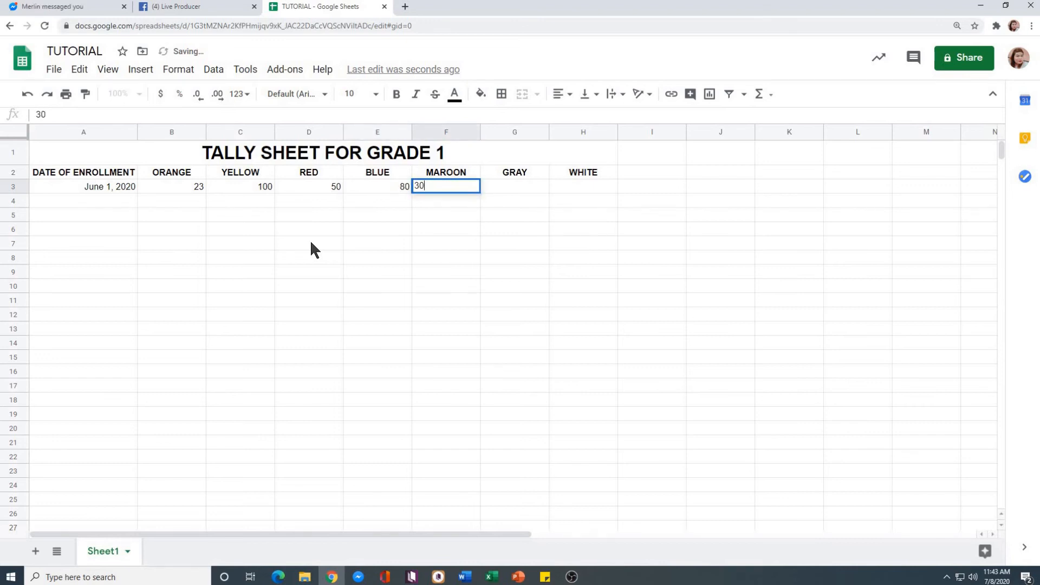
pyautogui.press('Tab')
pyautogui.write('50')
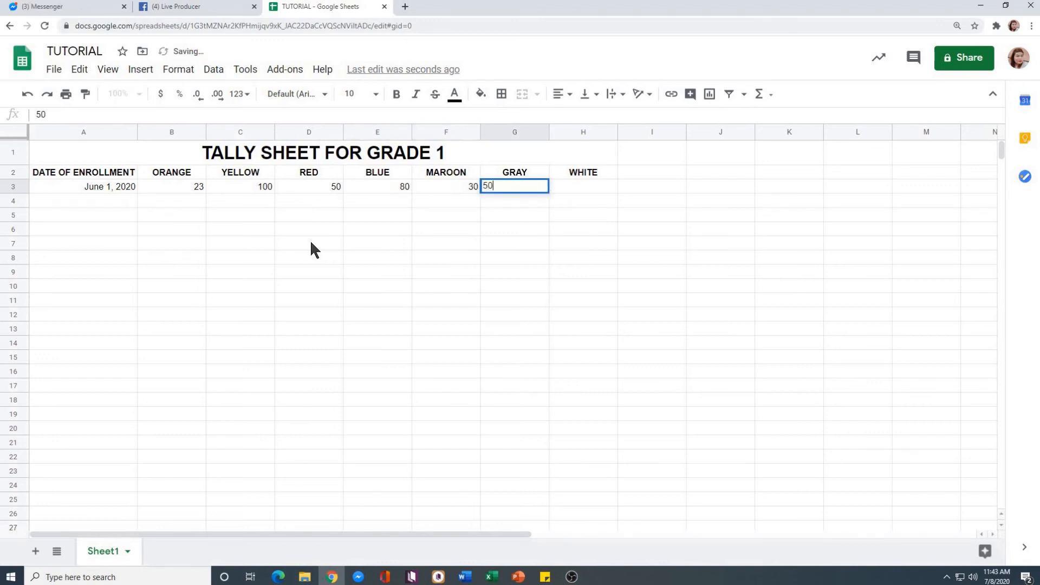
pyautogui.press('Tab')
pyautogui.write('60')
pyautogui.click(312, 244)
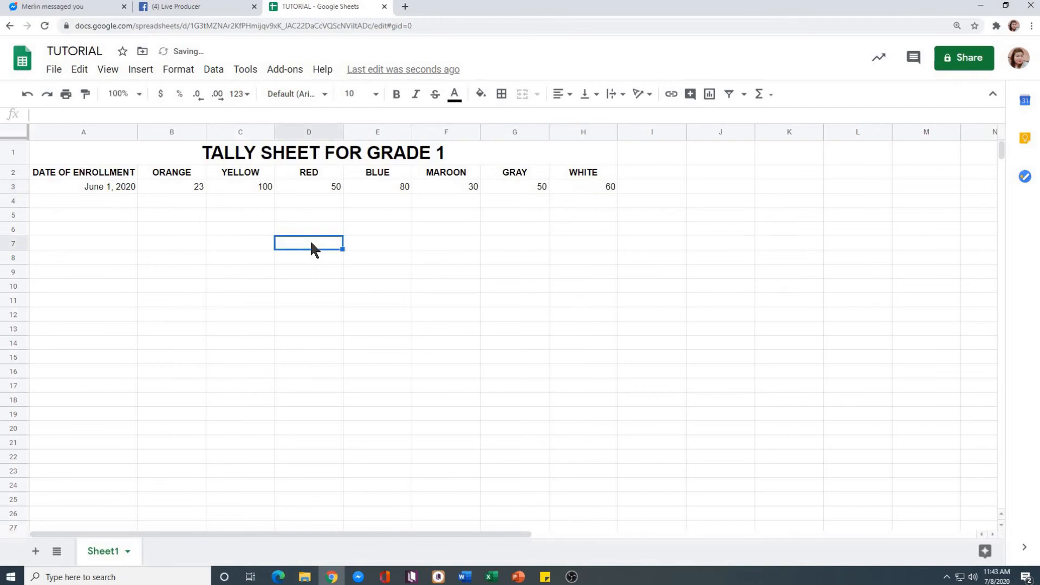
# Step: Center the contents of row 3 horizontally from cell A3 to H3
pyautogui.click(223, 216)
pyautogui.moveTo(118, 186); pyautogui.dragTo(600, 184)
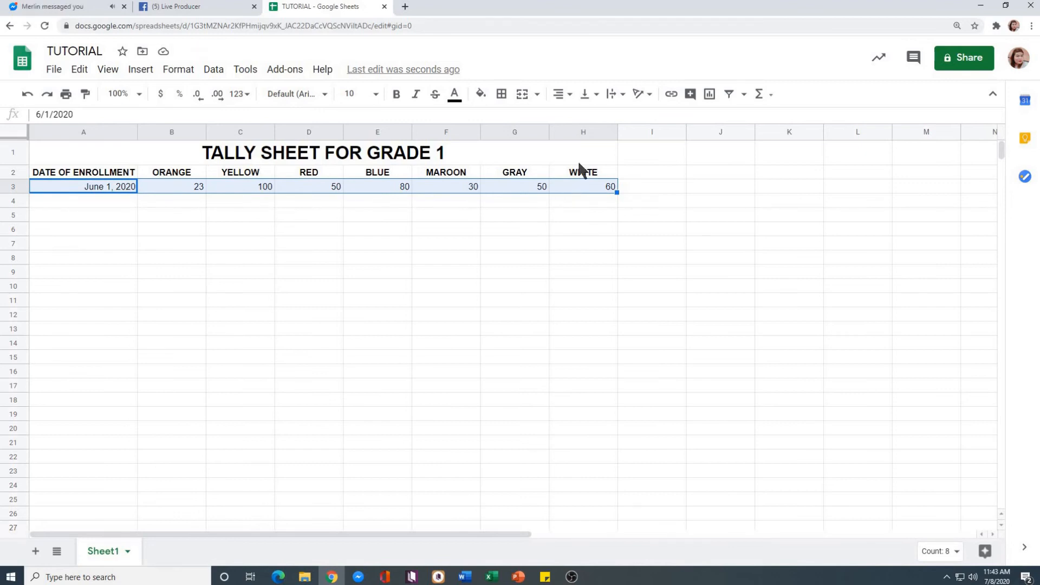
pyautogui.click(559, 95)
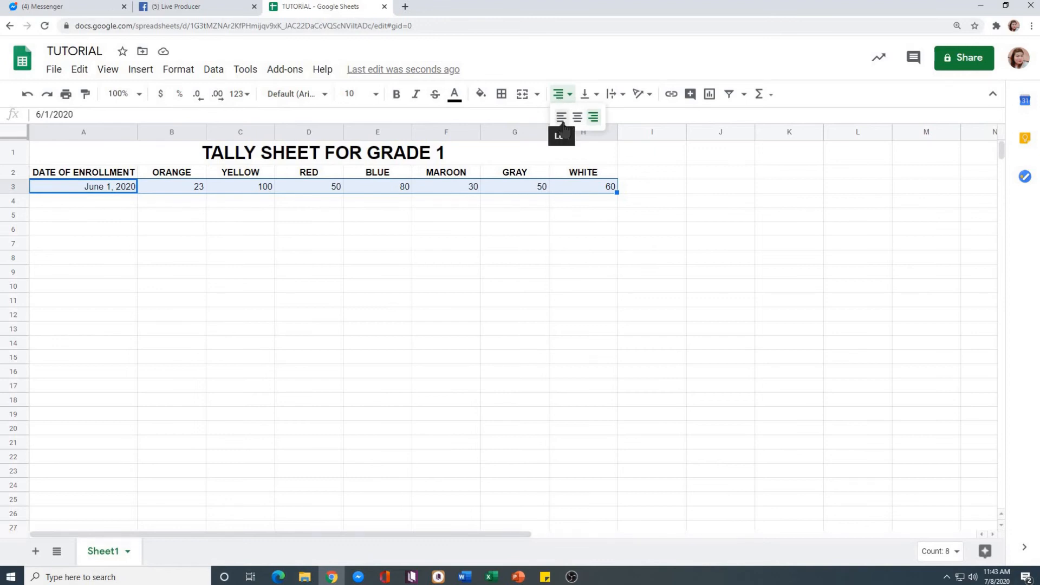
pyautogui.hotkey('ctrl', 'shift', 'e')
pyautogui.click(440, 294)
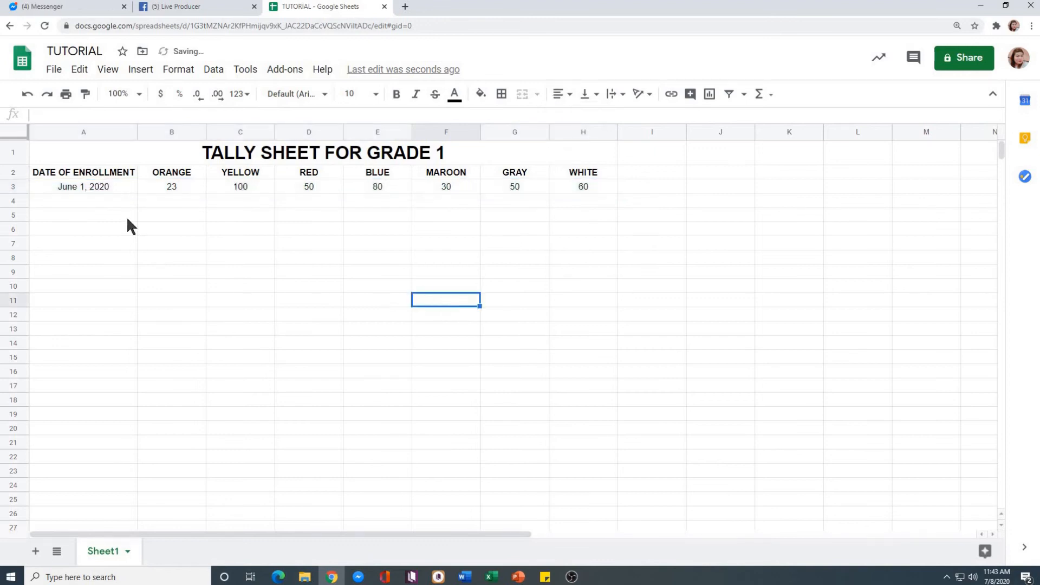
# Step: Left-align the enrollment date in cell A3
pyautogui.click(83, 186)
pyautogui.click(559, 95)
pyautogui.click(563, 115)
pyautogui.click(181, 275)
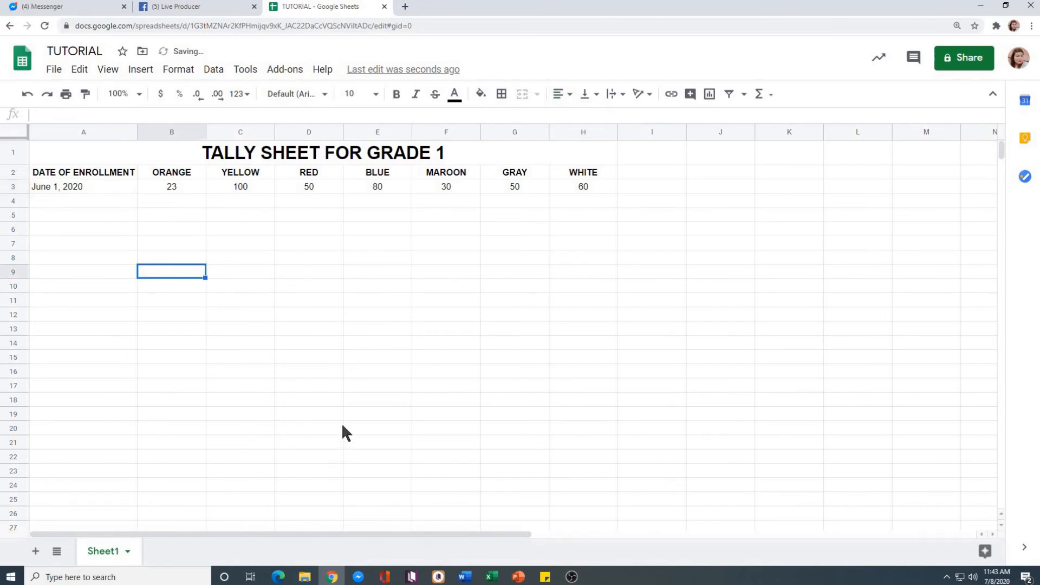
# Step: Enter the formula =A3+1 in cell A4 to produce the day after the date above
pyautogui.click(89, 197)
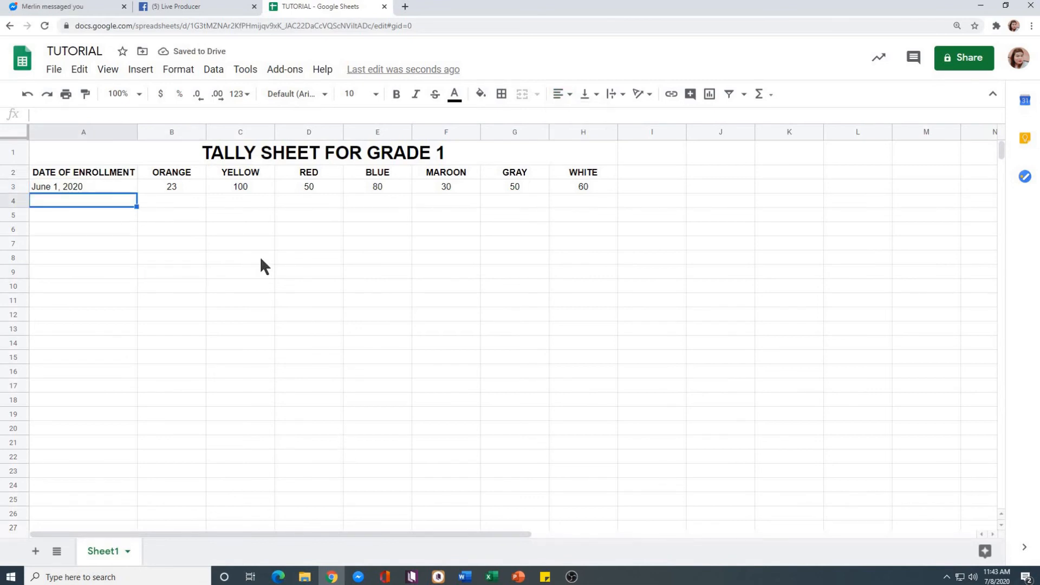
pyautogui.click(260, 259)
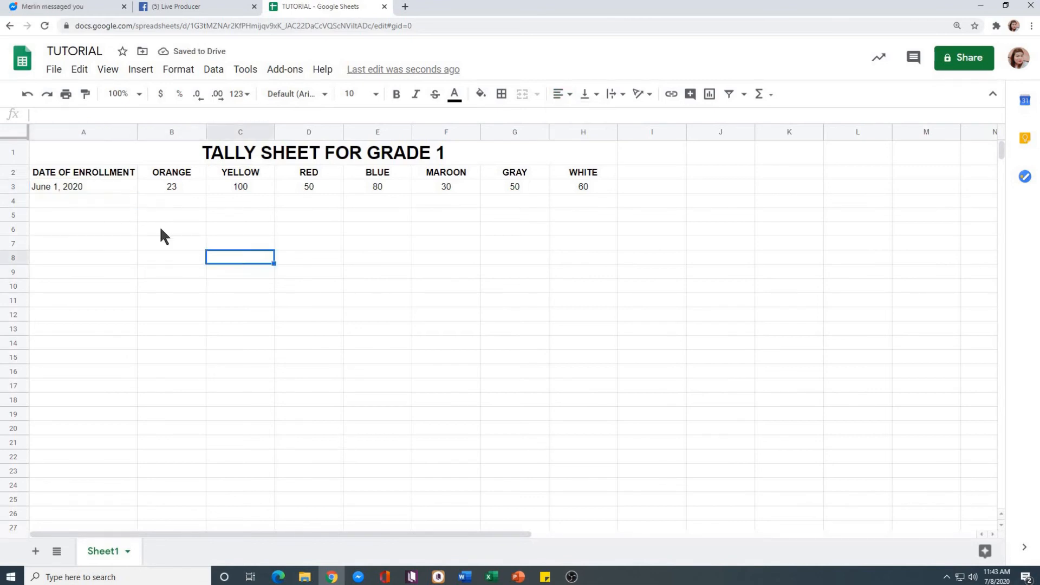
pyautogui.click(76, 201)
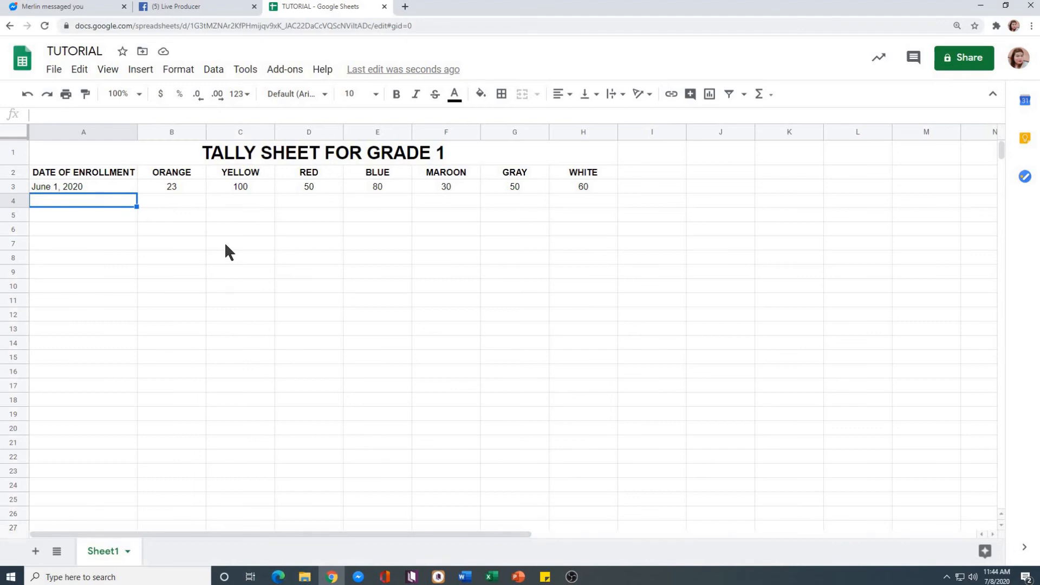
pyautogui.click(103, 241)
pyautogui.click(88, 202)
pyautogui.write('=')
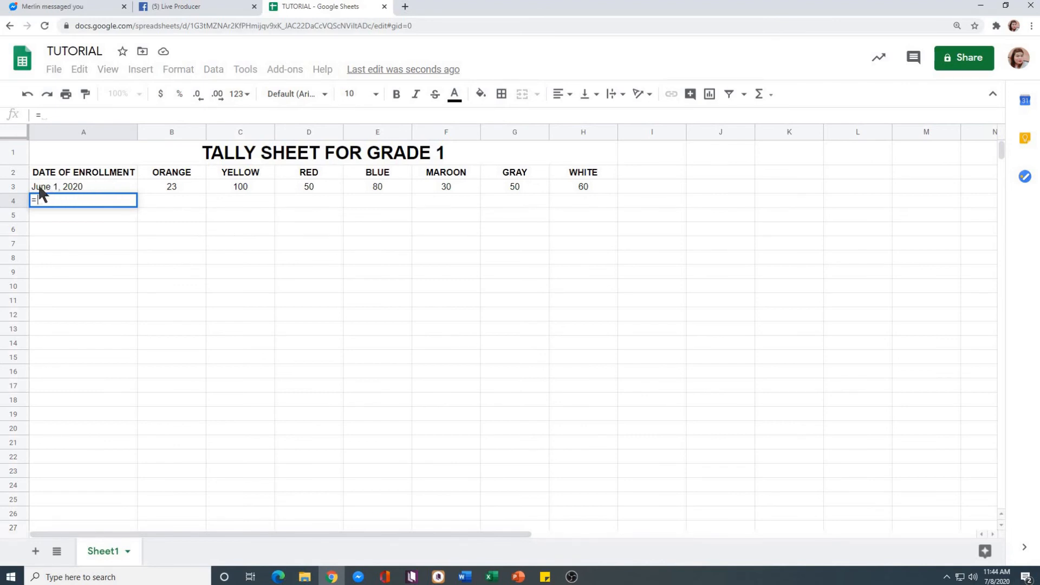
pyautogui.click(78, 185)
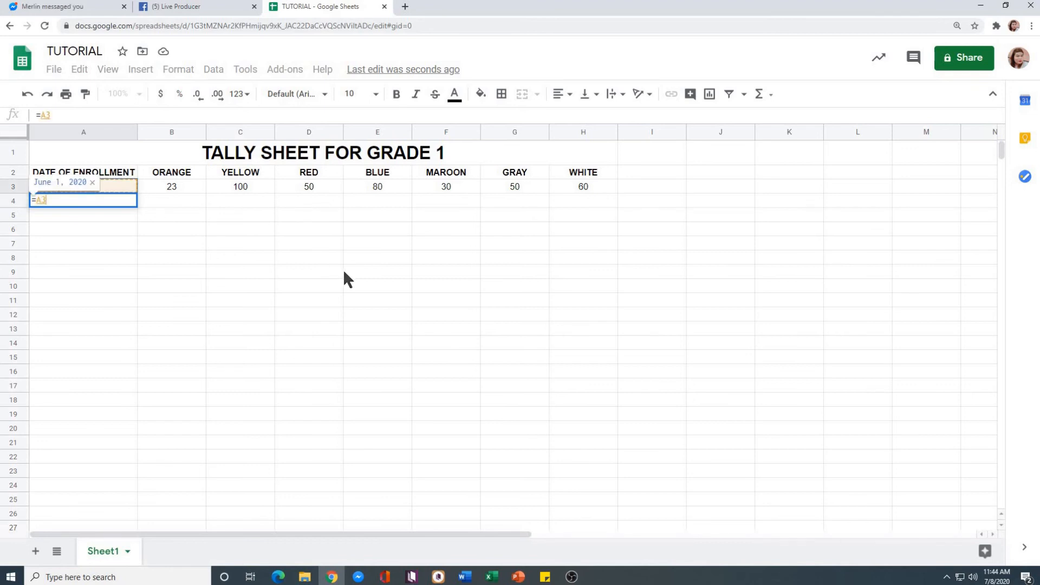
pyautogui.write('+')
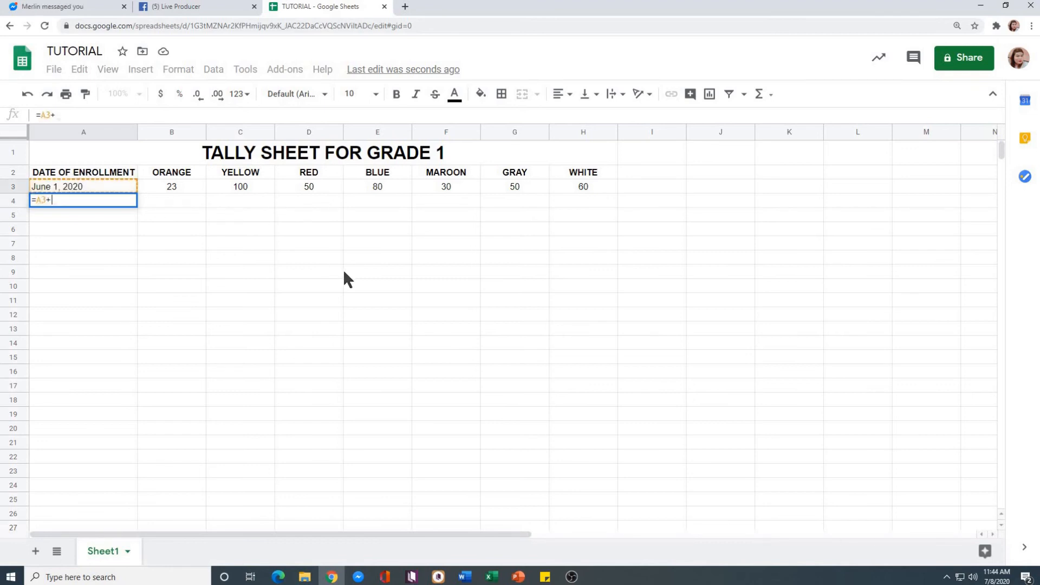
pyautogui.write('1')
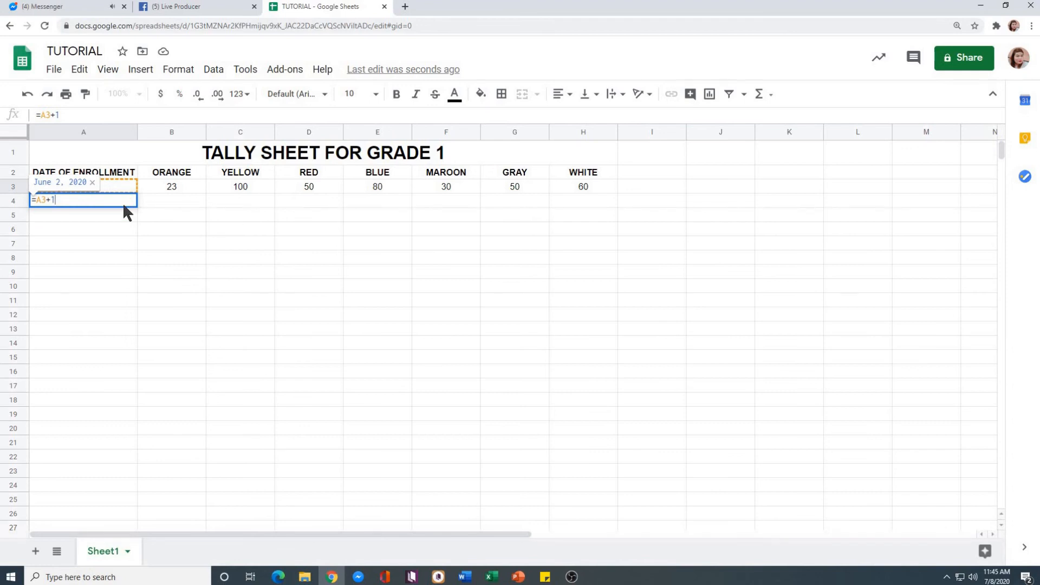
pyautogui.press('Return')
pyautogui.click(152, 230)
# Step: Left-align the calculated date in cell A4
pyautogui.click(94, 201)
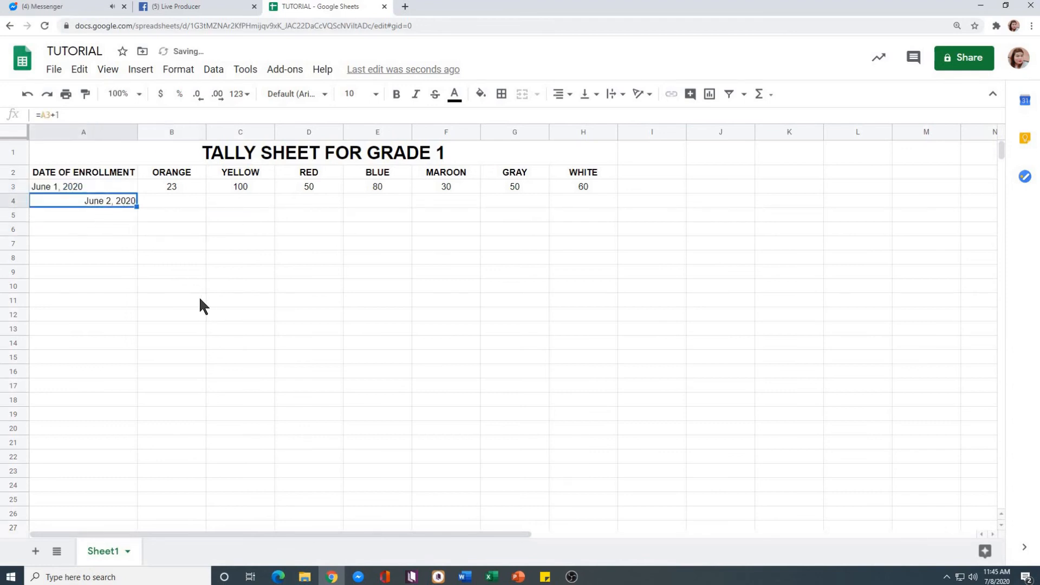
pyautogui.click(559, 96)
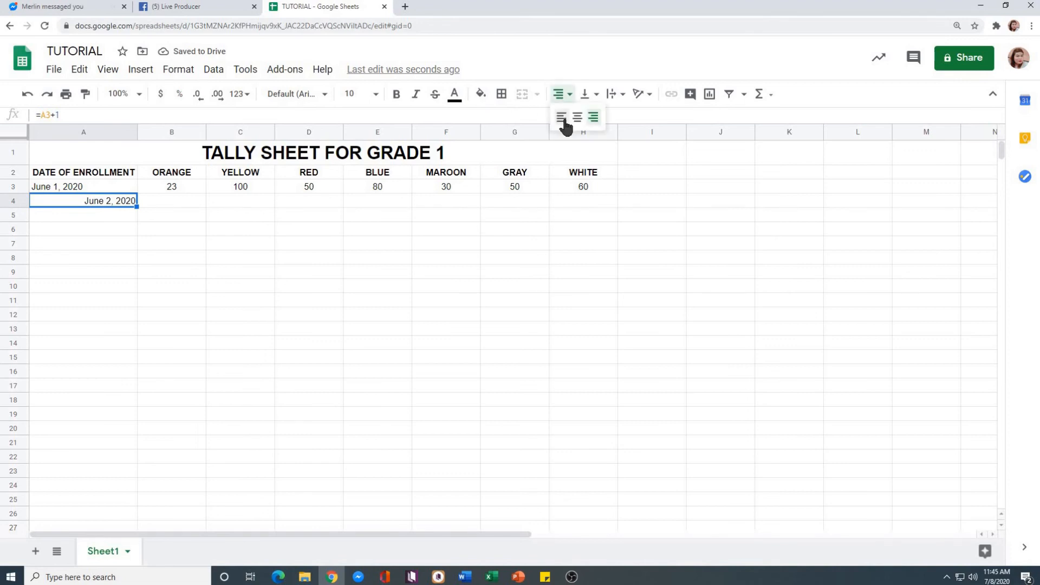
pyautogui.click(562, 117)
pyautogui.click(290, 285)
# Step: Apply left alignment to the empty date cells A5 through A26
pyautogui.click(73, 212)
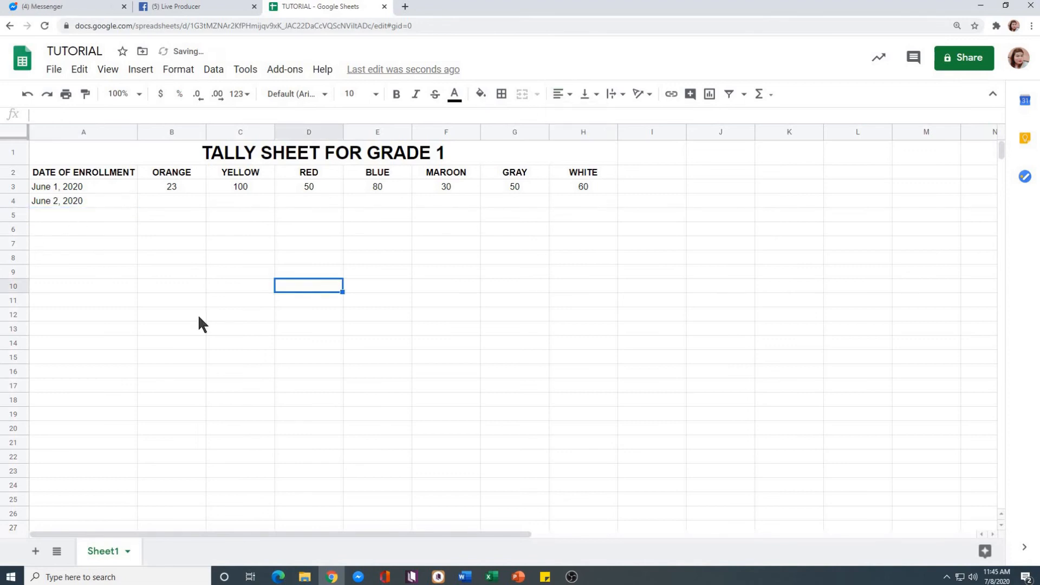
pyautogui.scroll(-1, 61, 451)
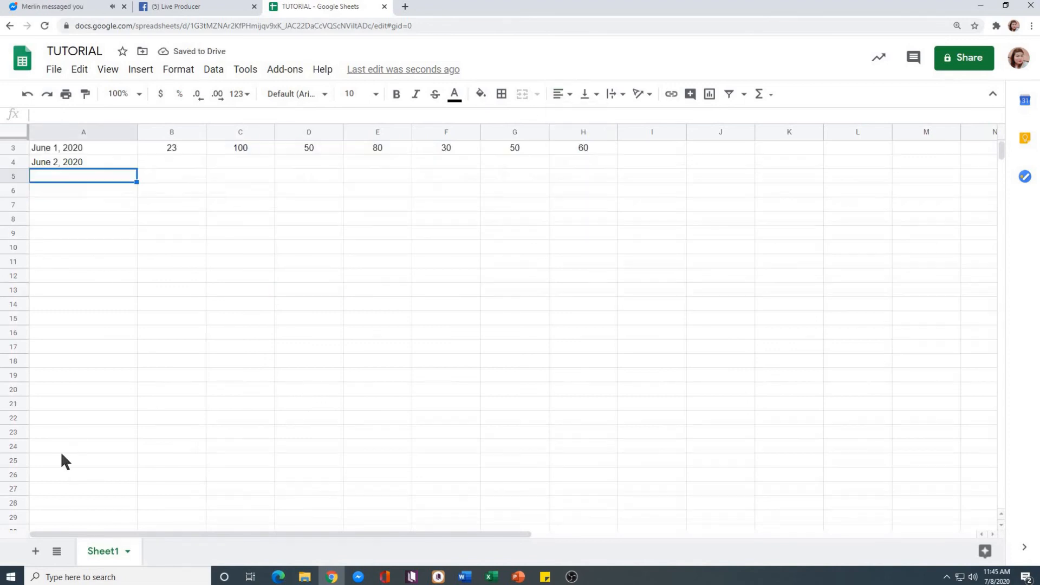
pyautogui.keyDown('shift'); pyautogui.click(89, 470); pyautogui.keyUp('shift')
pyautogui.click(563, 97)
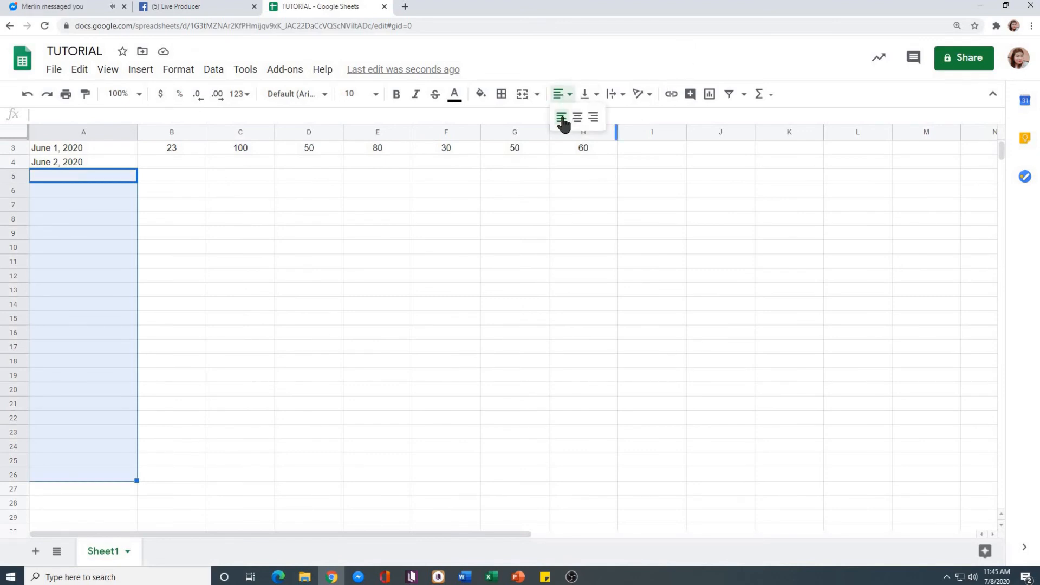
pyautogui.click(562, 118)
pyautogui.click(555, 97)
pyautogui.click(560, 117)
pyautogui.click(252, 264)
pyautogui.scroll(1, 69, 190)
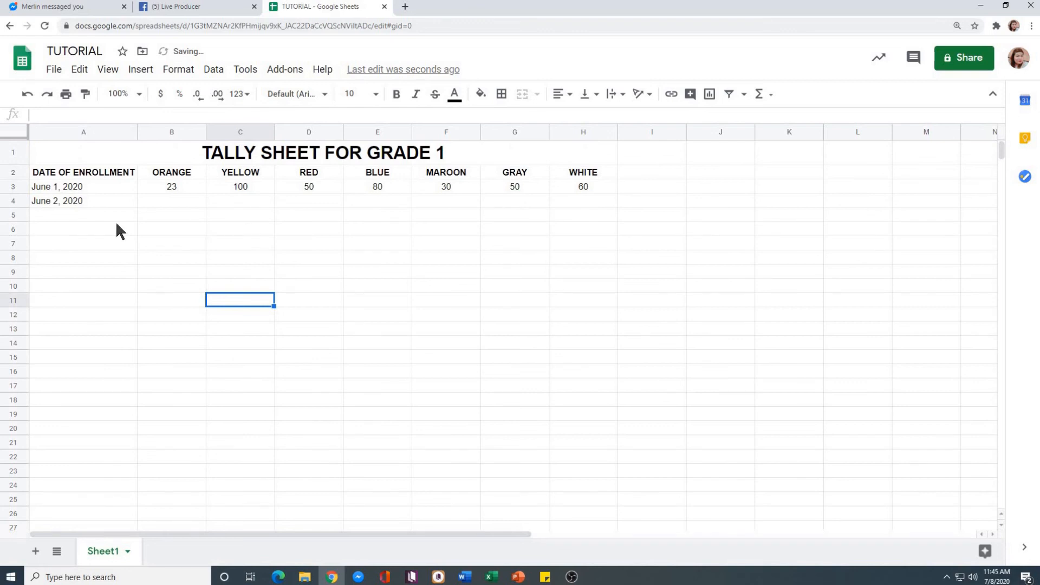
# Step: Fill the next-day date formula from cell A4 down through A7
pyautogui.click(111, 202)
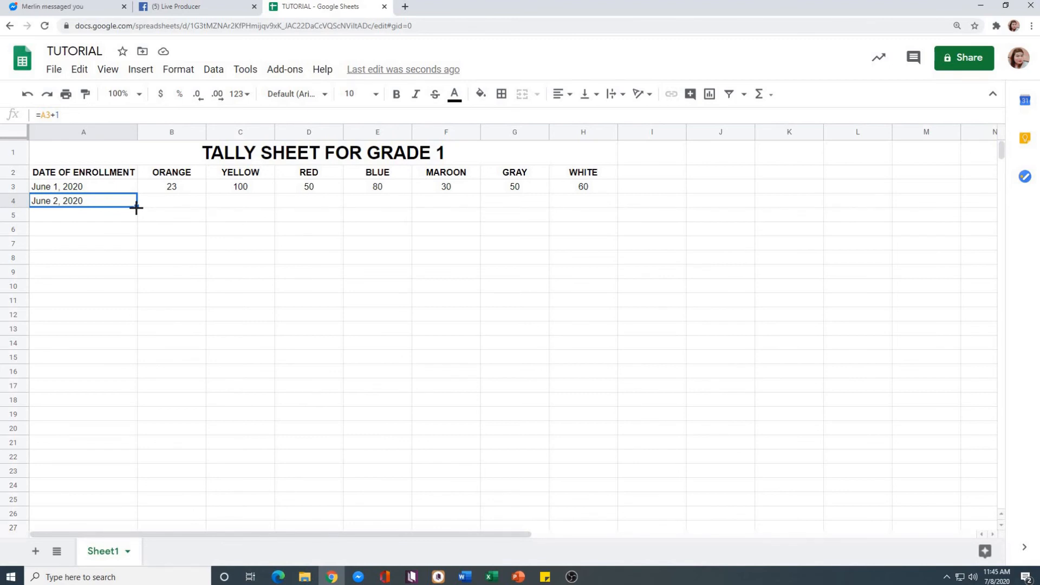
pyautogui.moveTo(136, 208); pyautogui.dragTo(138, 243)
pyautogui.click(246, 253)
pyautogui.click(107, 296)
pyautogui.moveTo(99, 187); pyautogui.dragTo(102, 238)
pyautogui.click(203, 297)
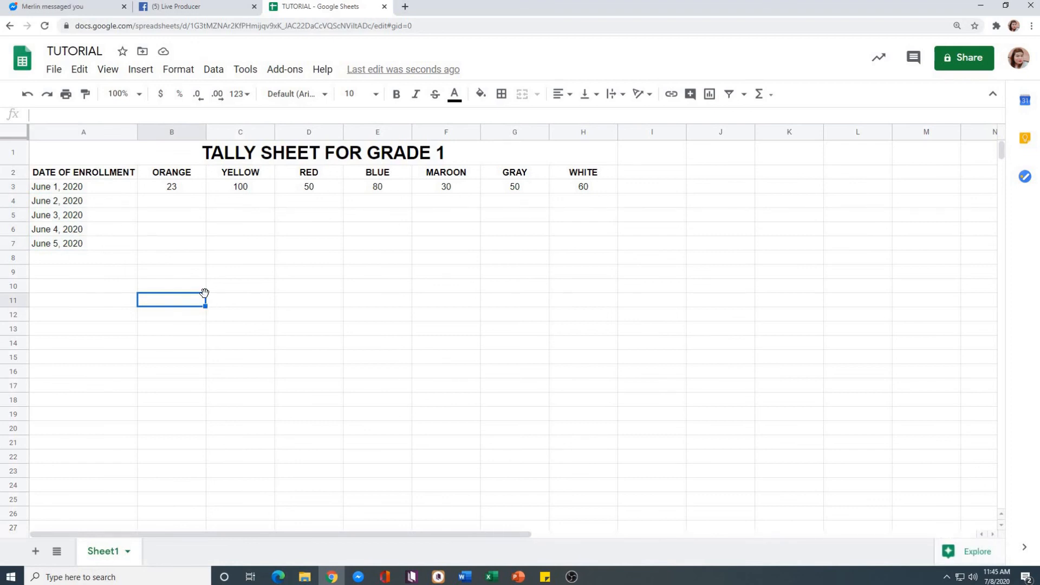
# Step: Paste the copied counts 50, 20, 30, 50, 40, 80 and 40 into columns B to H for each of rows 4 to 7
pyautogui.click(240, 272)
pyautogui.click(183, 198)
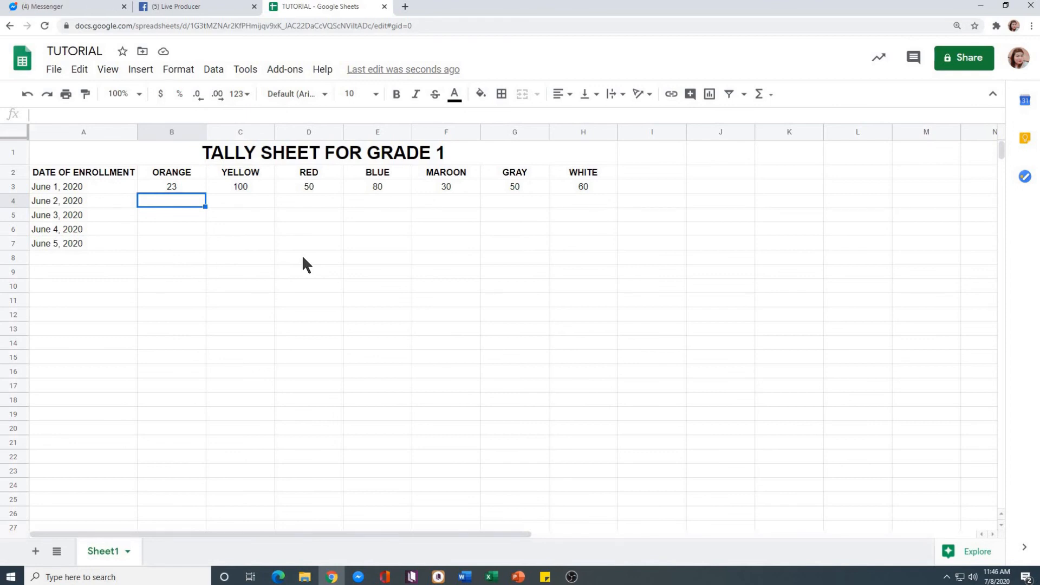
pyautogui.hotkey('ctrl', 'v')
pyautogui.click(560, 313)
pyautogui.click(382, 298)
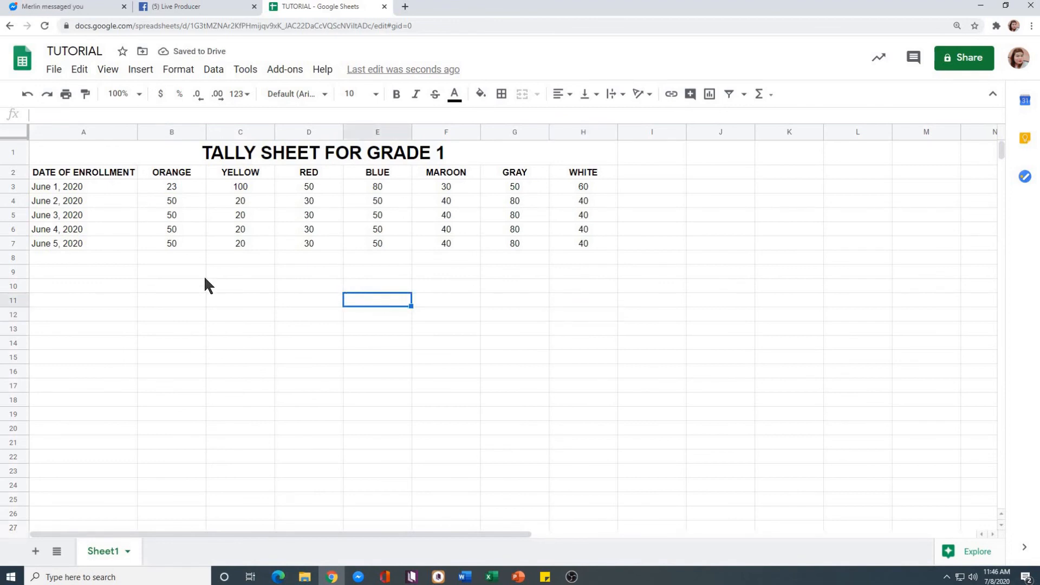
pyautogui.click(307, 340)
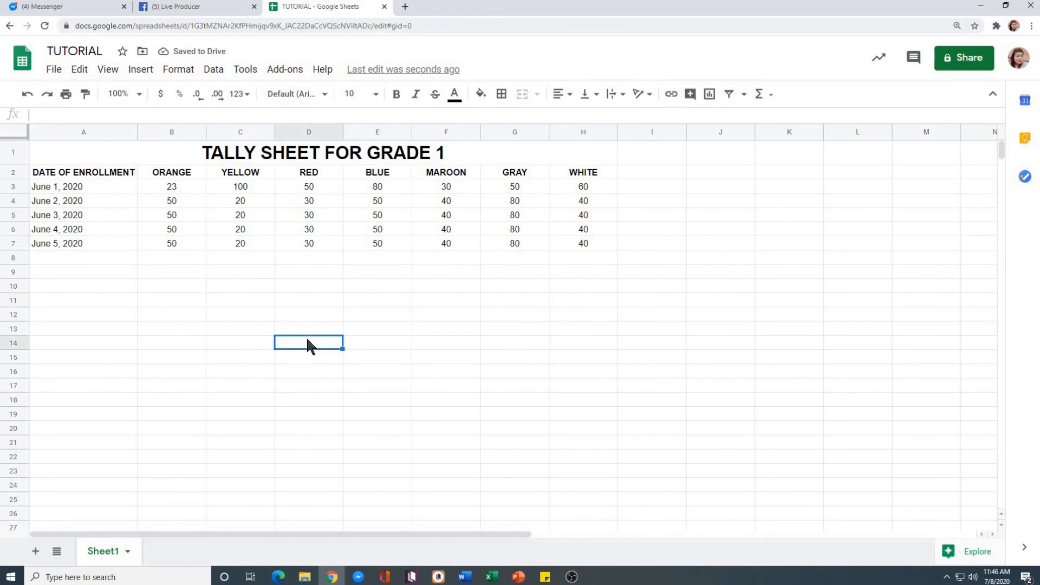
pyautogui.moveTo(75, 185); pyautogui.dragTo(76, 242)
pyautogui.click(74, 188)
pyautogui.click(72, 205)
pyautogui.click(74, 217)
pyautogui.click(75, 229)
pyautogui.click(75, 243)
# Step: Enter the row label TOTAL in cell A8 below the last enrollment date
pyautogui.click(82, 259)
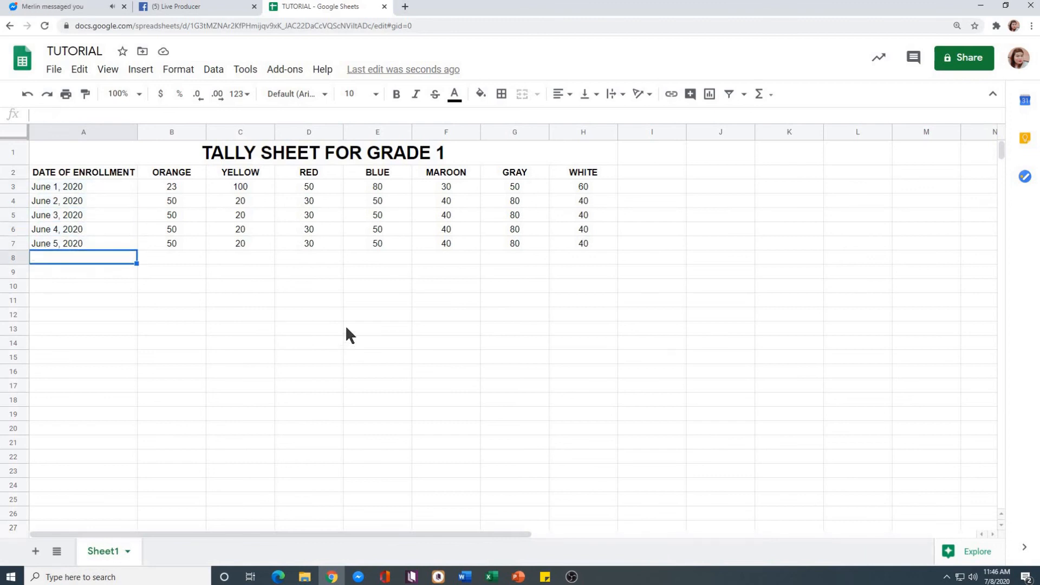
pyautogui.write('TOTAL')
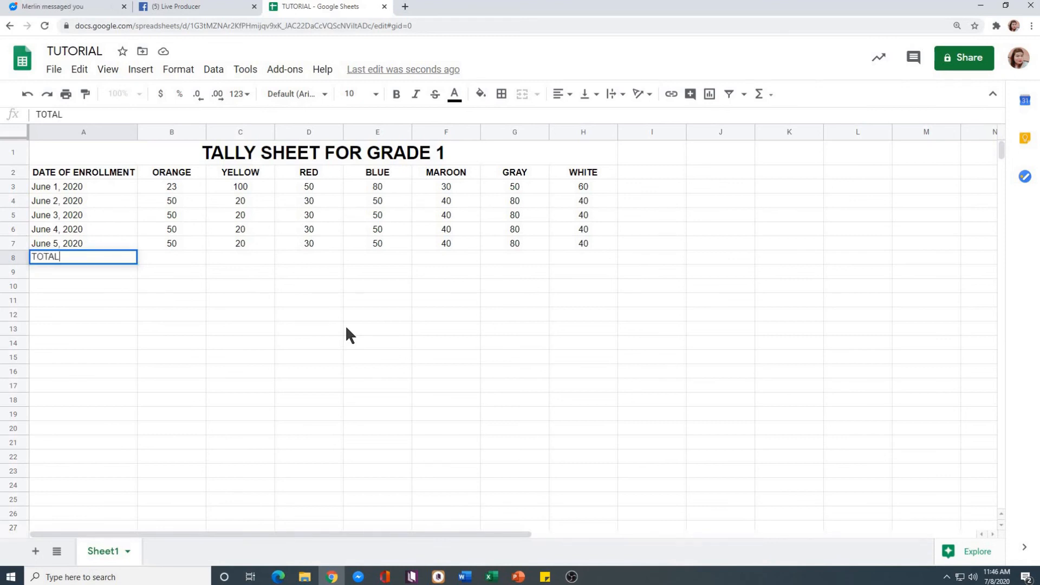
pyautogui.click(259, 329)
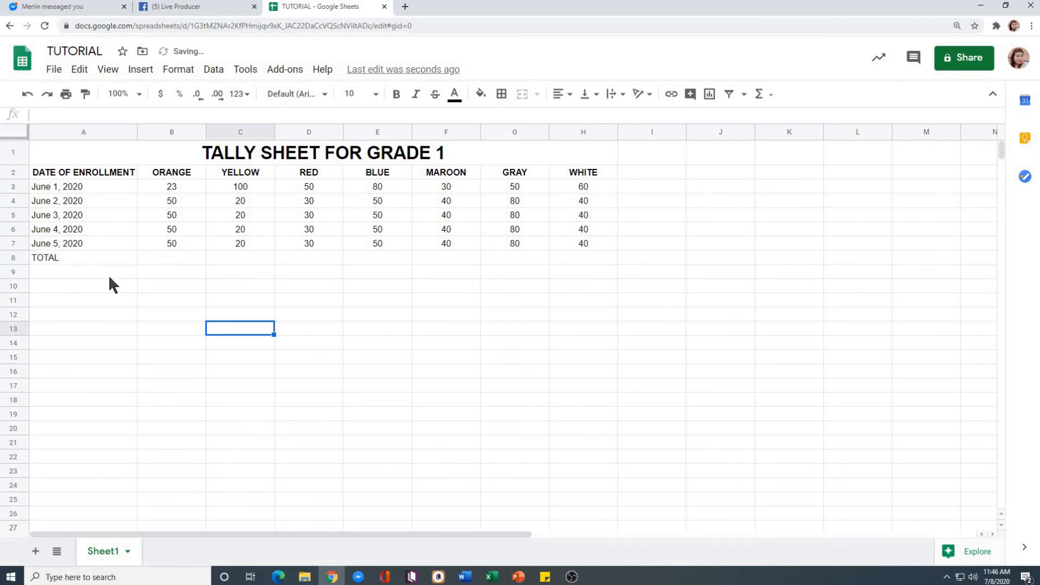
# Step: Enter the column heading GRAND TOTAL in cell I2, beside the WHITE heading
pyautogui.moveTo(634, 171); pyautogui.dragTo(645, 242)
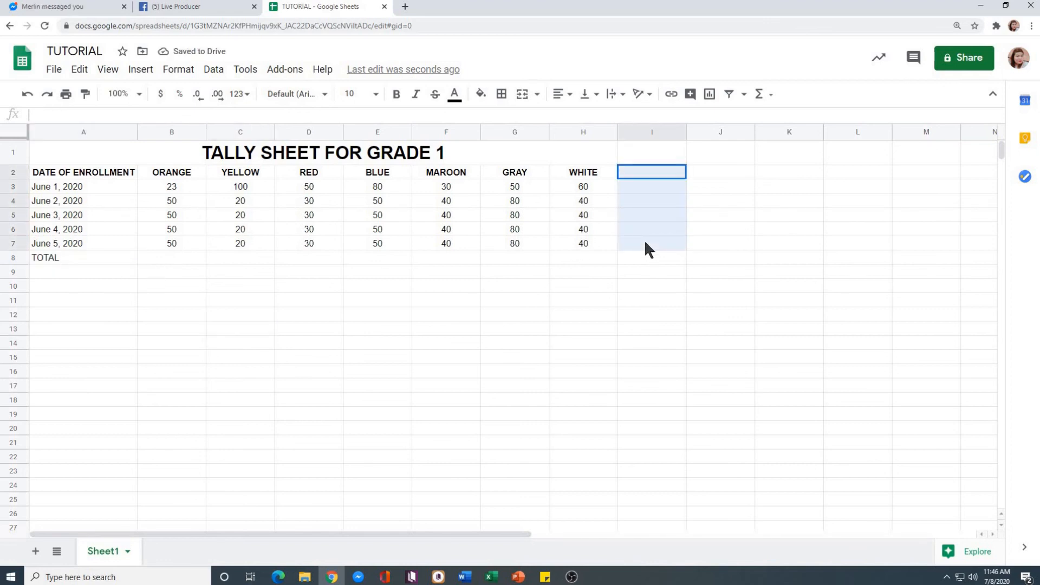
pyautogui.click(645, 242)
pyautogui.click(658, 172)
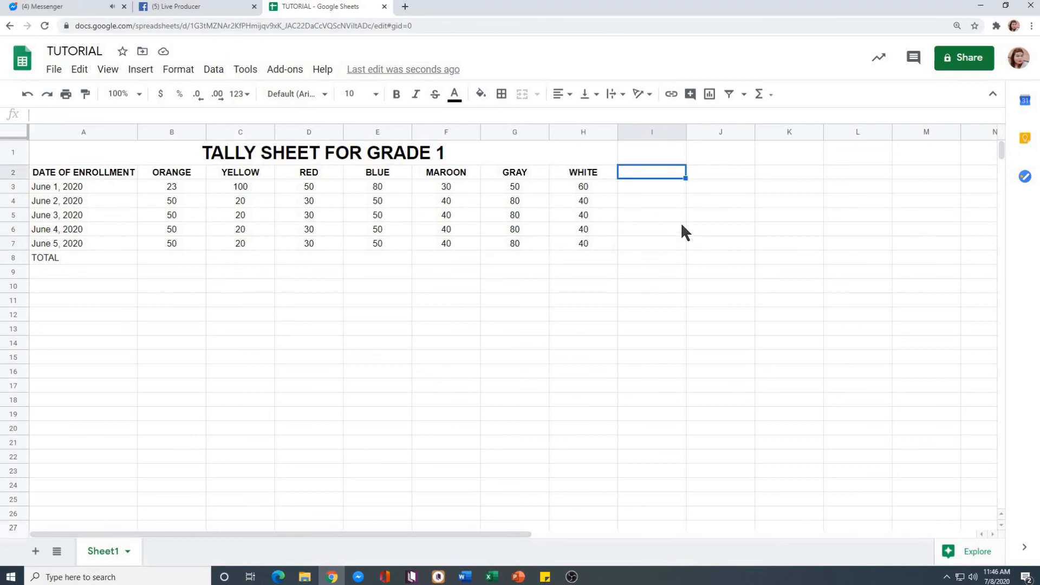
pyautogui.write('GRAND TOTL')
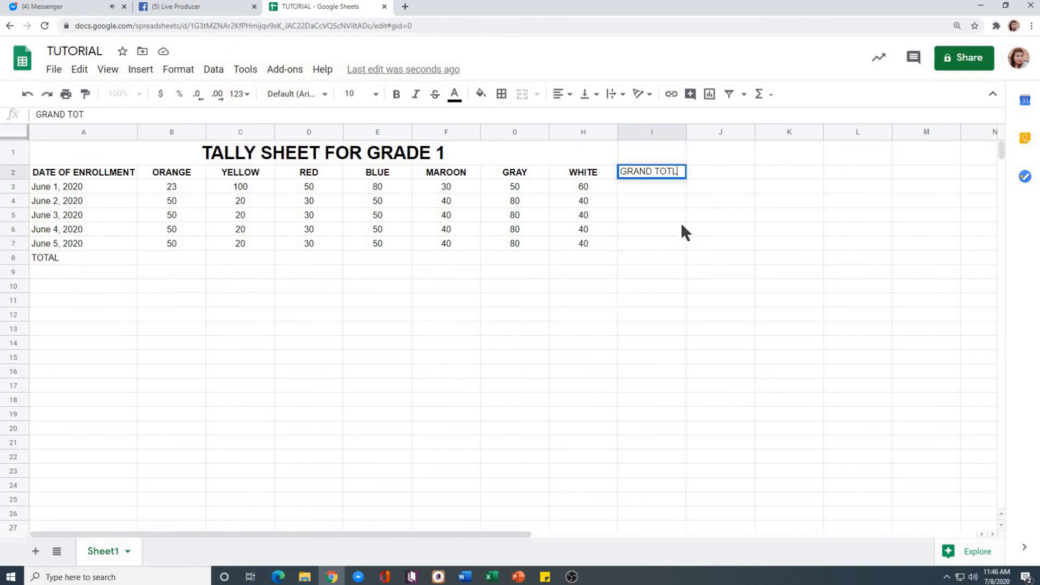
pyautogui.press('BackSpace')
pyautogui.write('AL')
pyautogui.click(784, 283)
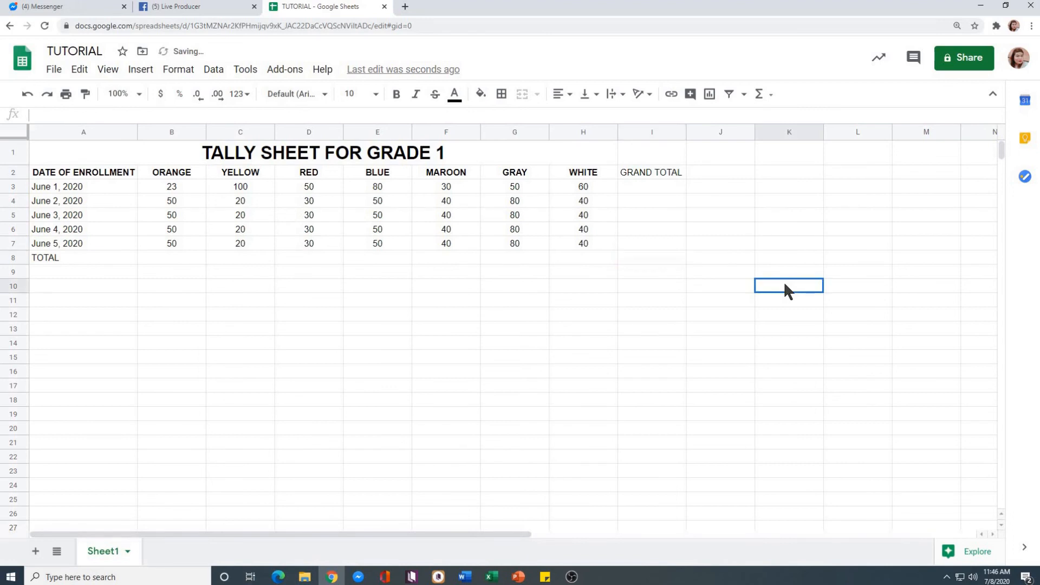
# Step: Enter the formula =SUM(B3:B7) in cell B8 to total the ORANGE enrollment counts
pyautogui.click(173, 258)
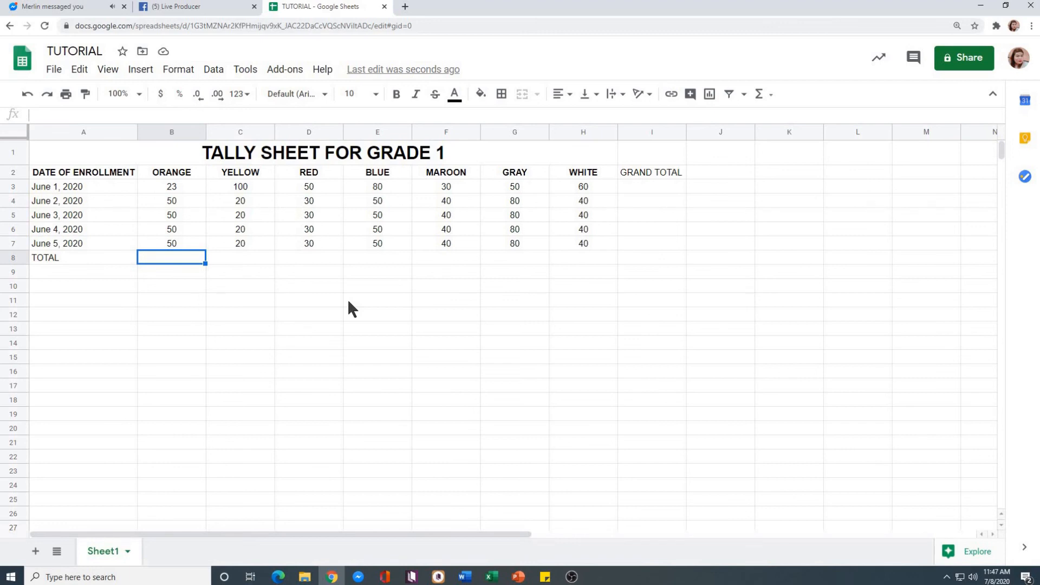
pyautogui.write('=')
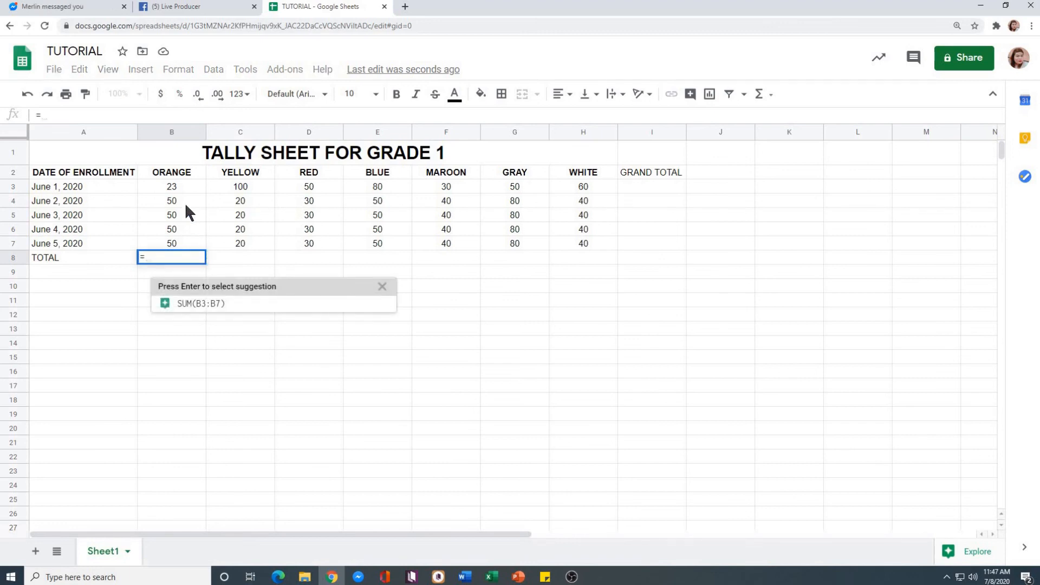
pyautogui.write('SUM')
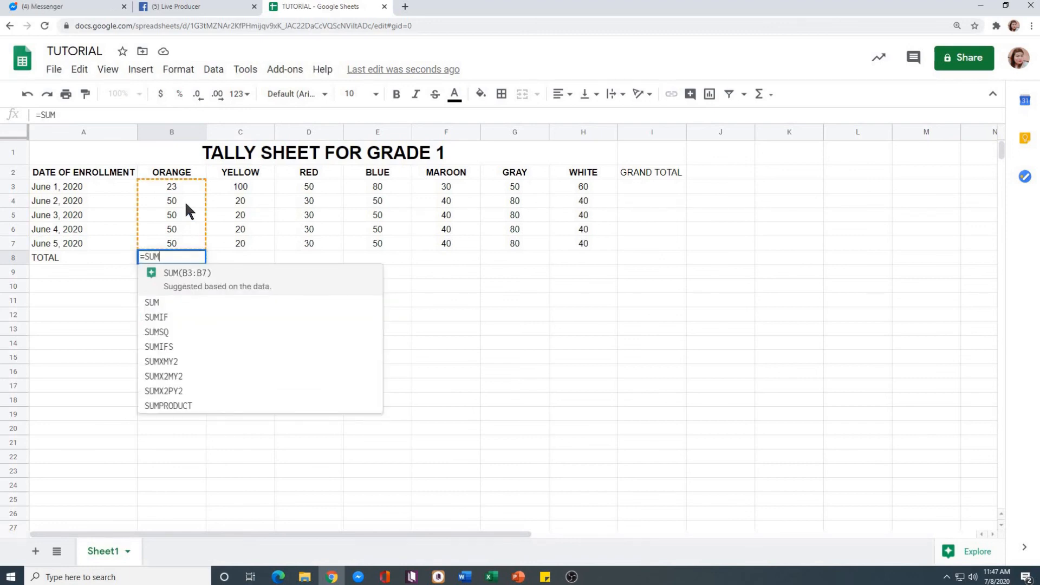
pyautogui.write('(')
pyautogui.click(176, 183)
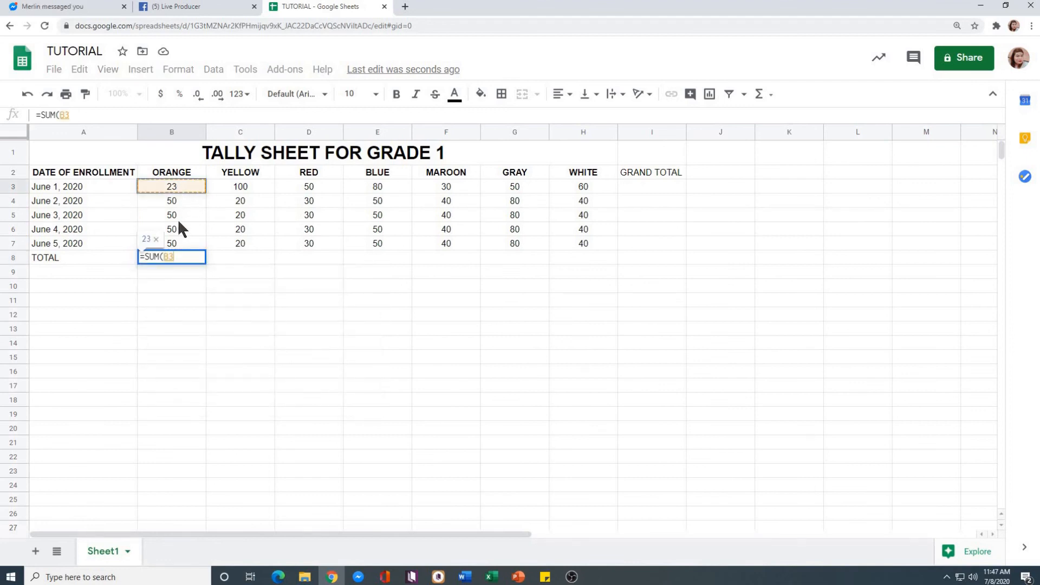
pyautogui.keyDown('shift'); pyautogui.click(179, 242); pyautogui.keyUp('shift')
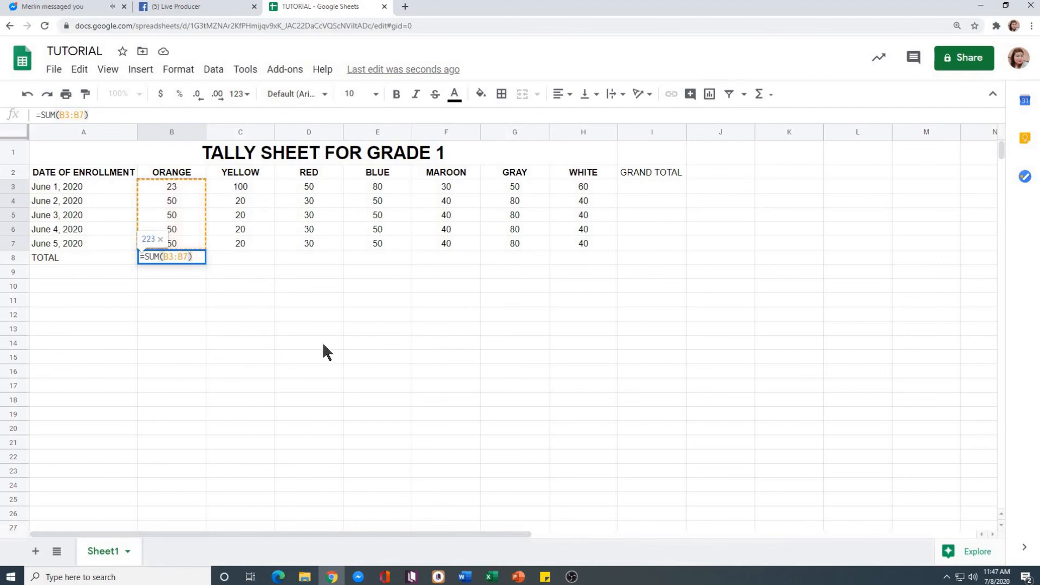
pyautogui.press('Return')
pyautogui.click(301, 328)
# Step: Center-align the TOTAL row cells B8 through H8
pyautogui.click(179, 257)
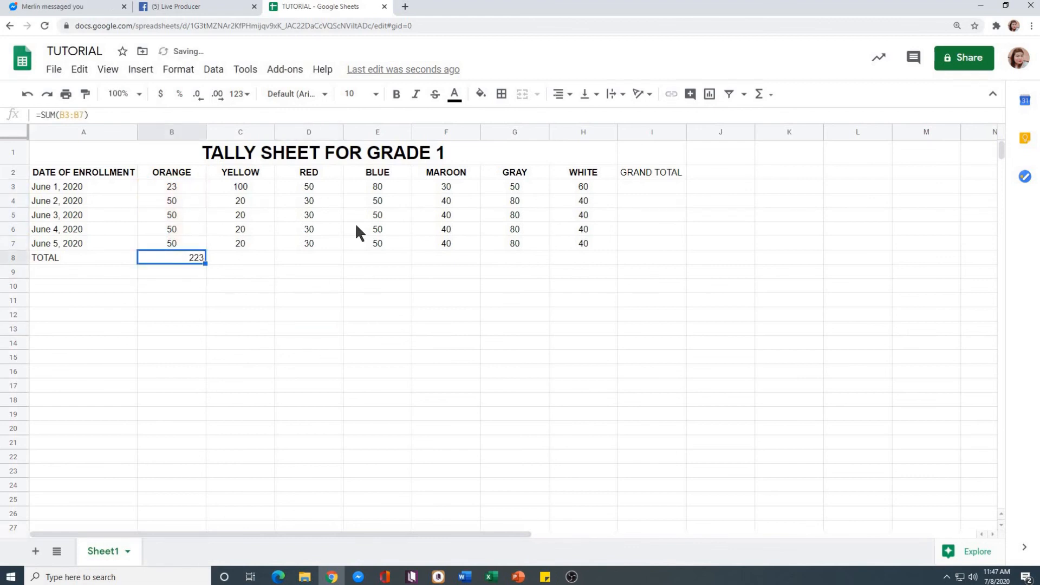
pyautogui.keyDown('shift'); pyautogui.click(593, 258); pyautogui.keyUp('shift')
pyautogui.click(561, 94)
pyautogui.click(577, 118)
pyautogui.click(337, 403)
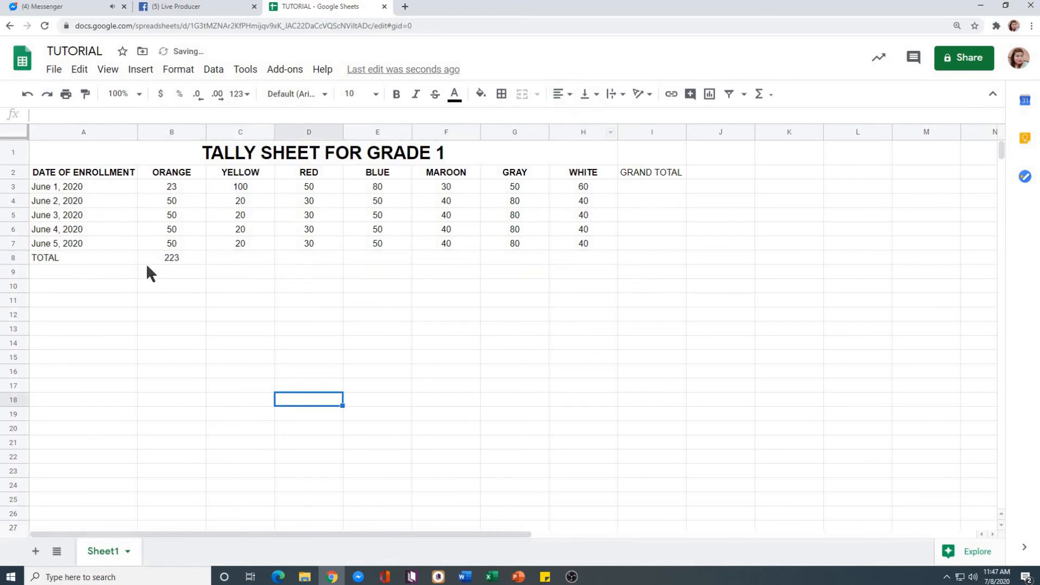
# Step: Fill the ORANGE total formula from cell B8 across to H8 to sum the other color columns
pyautogui.click(179, 258)
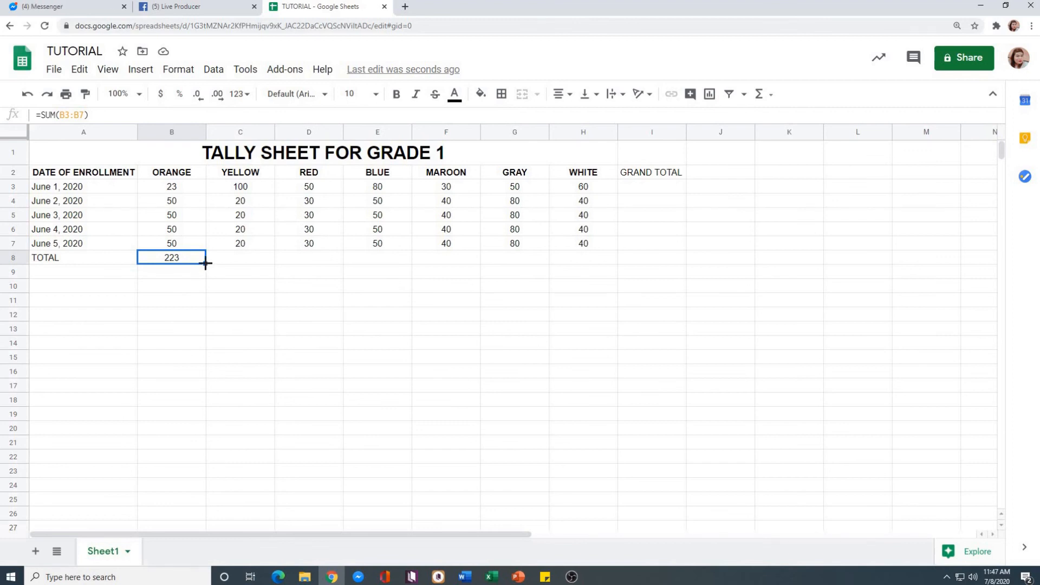
pyautogui.moveTo(205, 263); pyautogui.dragTo(583, 269)
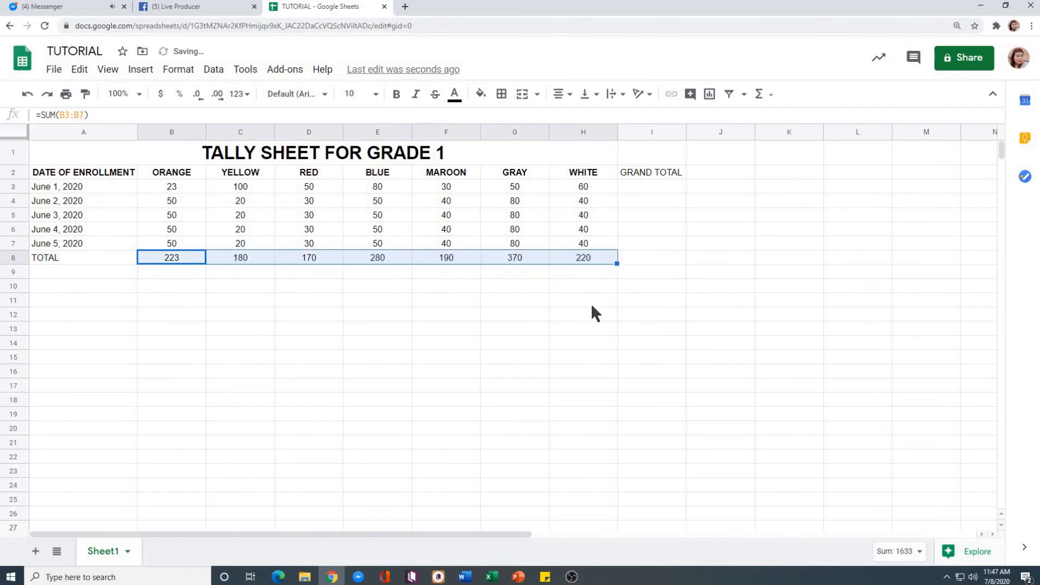
pyautogui.click(406, 329)
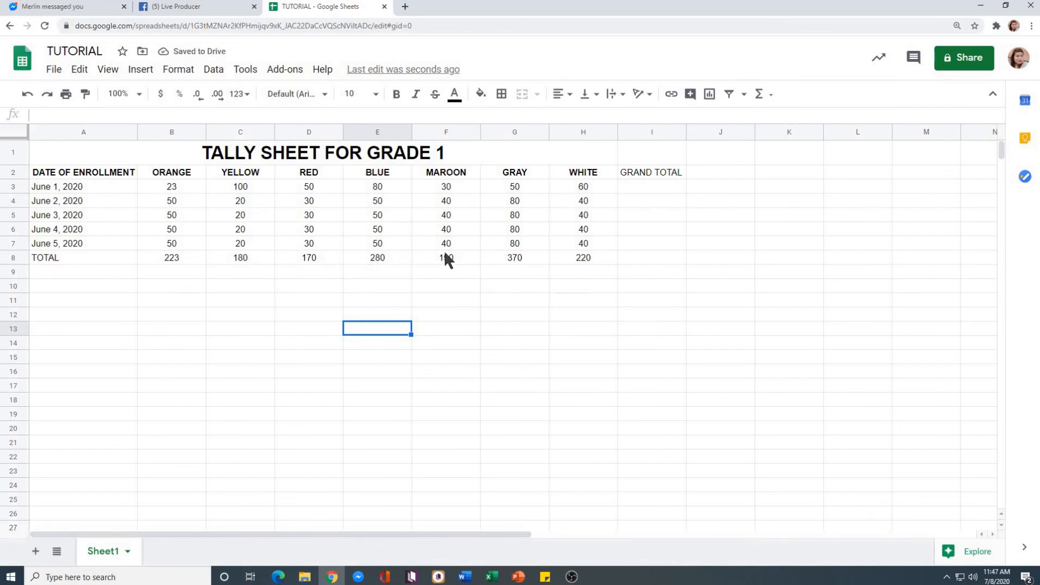
# Step: Enter the formula =SUM(B8:H8) in cell I8 to add up all the column totals
pyautogui.click(648, 260)
pyautogui.write('=')
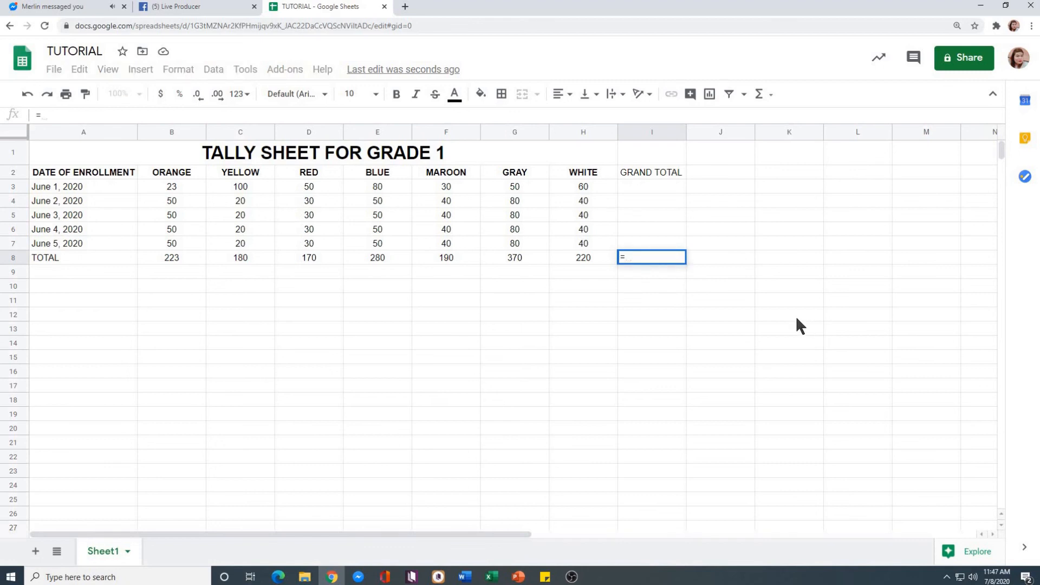
pyautogui.write('SUM(')
pyautogui.click(181, 253)
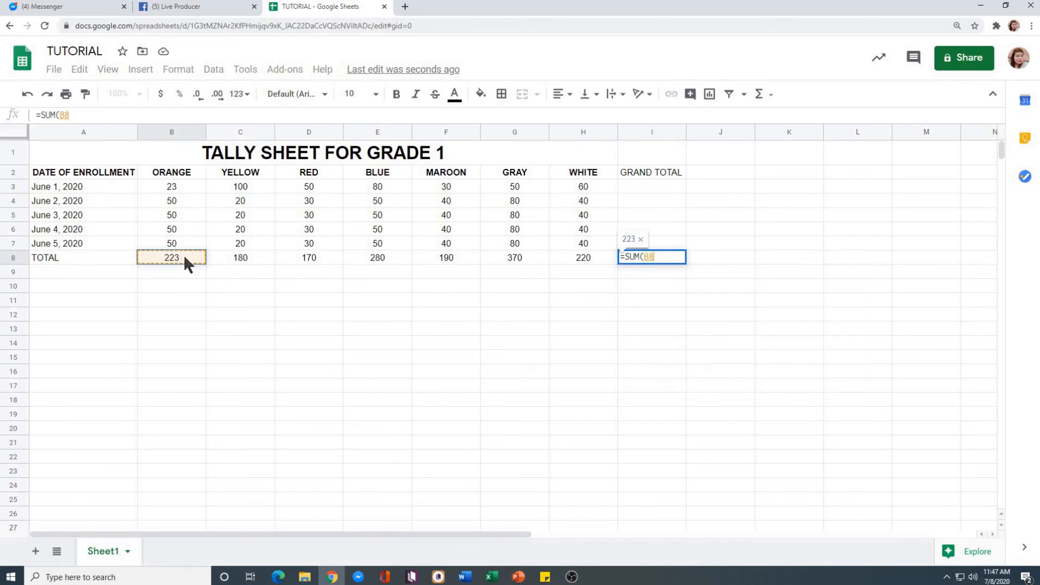
pyautogui.keyDown('shift'); pyautogui.click(589, 252); pyautogui.keyUp('shift')
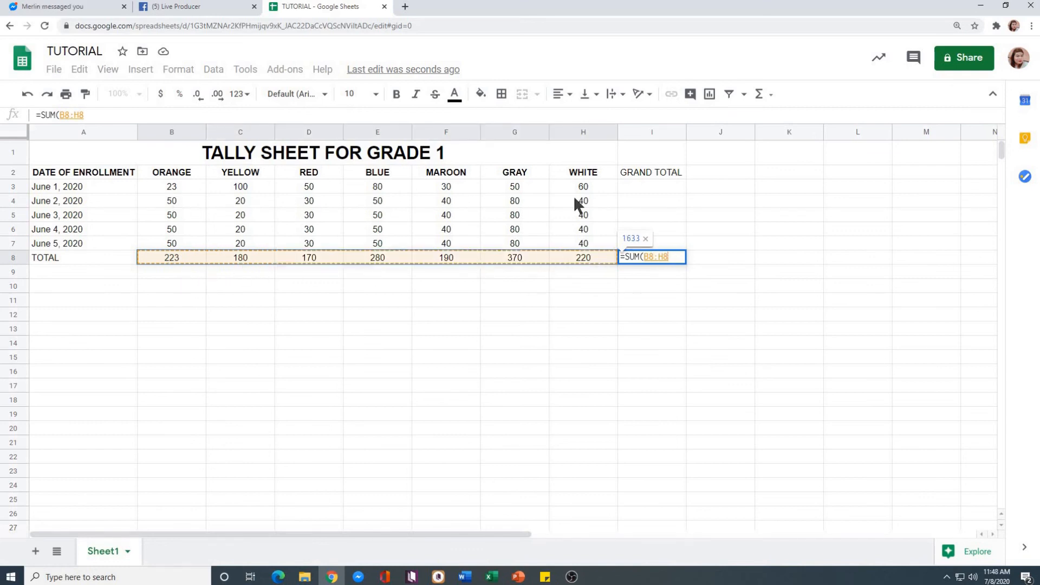
pyautogui.write(')')
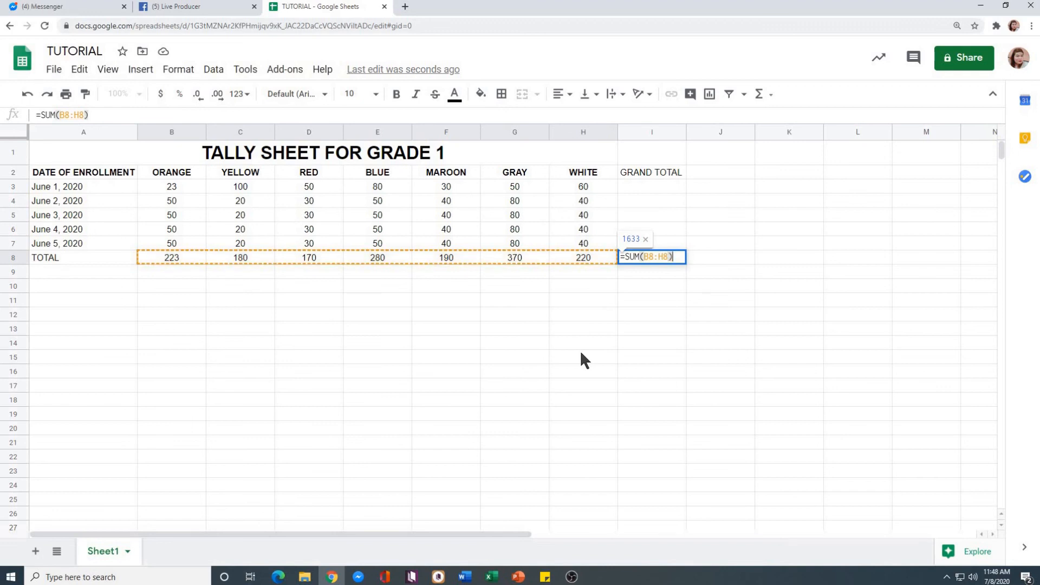
pyautogui.press('Return')
pyautogui.click(696, 341)
# Step: Center-align the grand total in cell I8
pyautogui.click(660, 259)
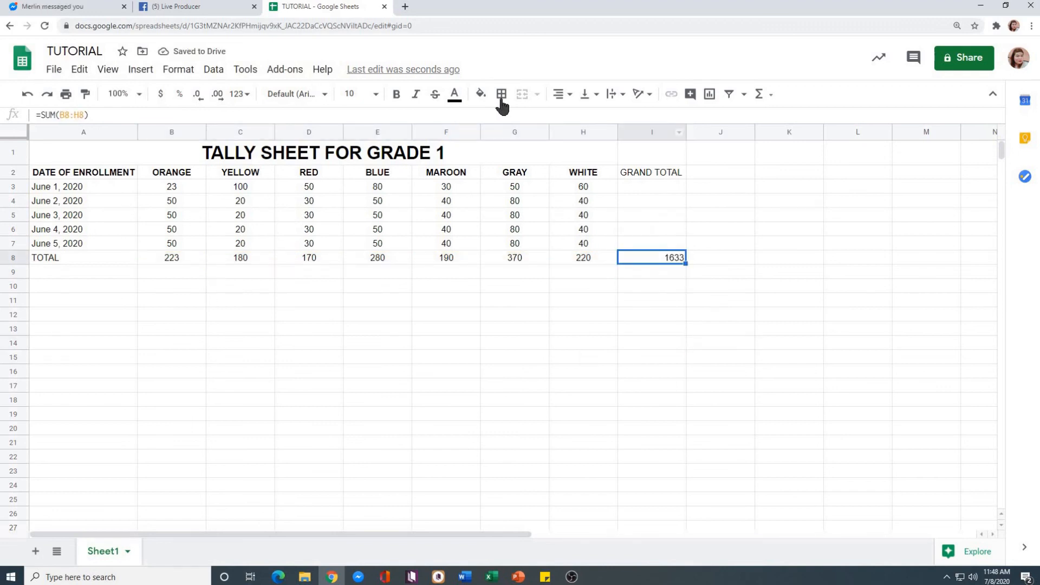
pyautogui.click(563, 95)
pyautogui.click(578, 119)
pyautogui.click(583, 340)
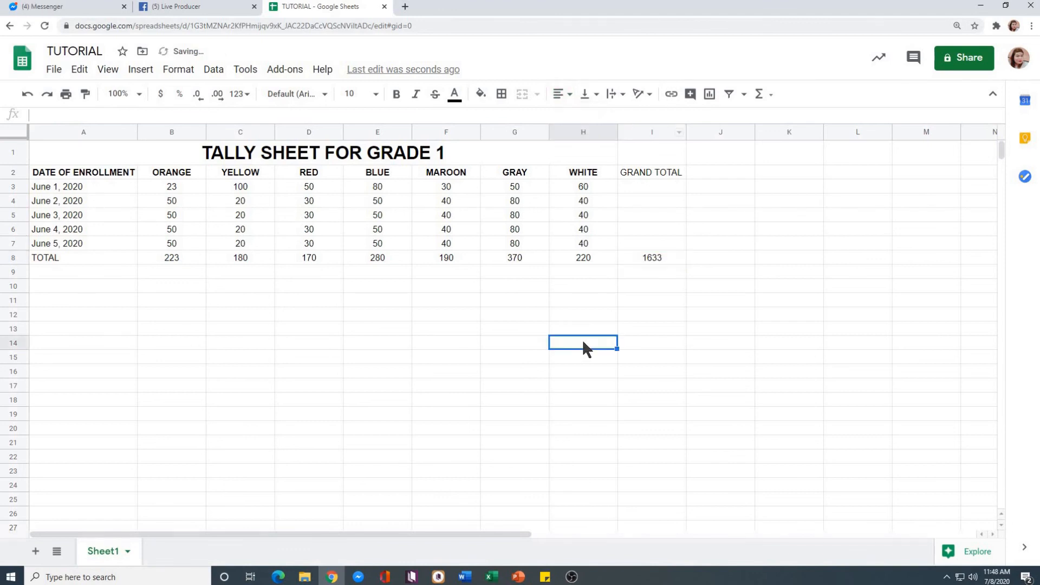